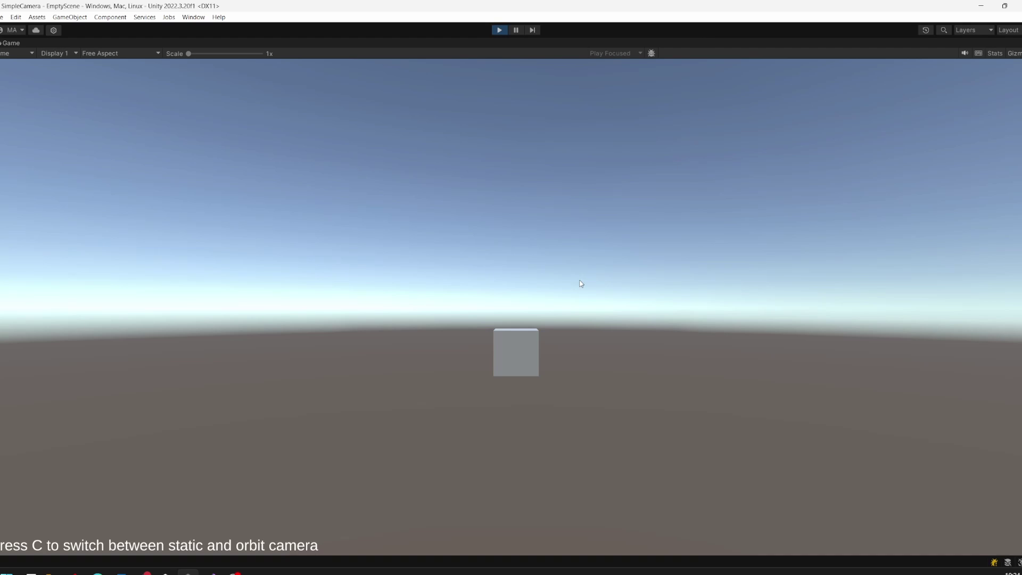
Step: Switch the running game to the orbit camera and zoom it out and back in
key(c)
key(c)
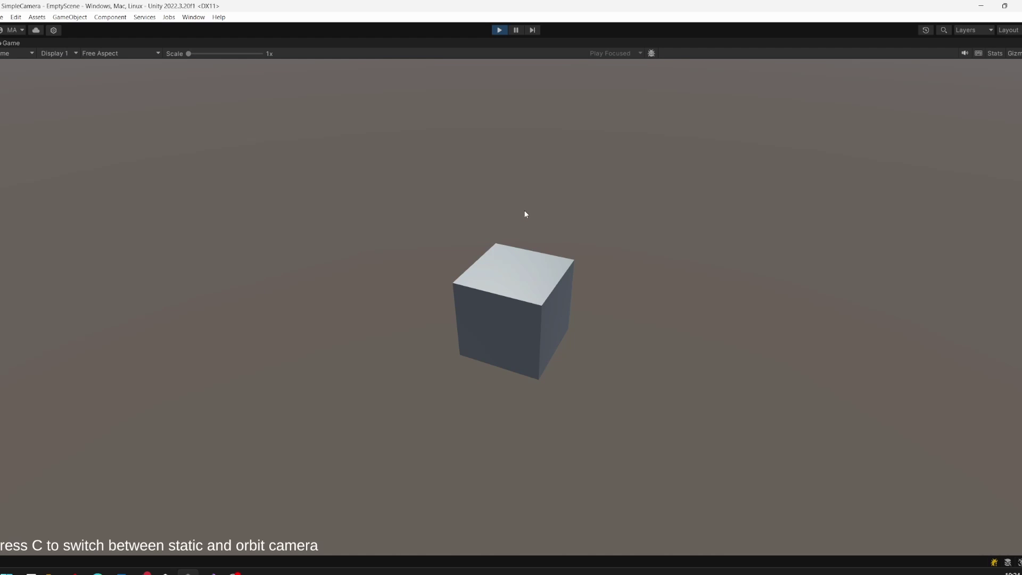
scroll(524, 212, down, 3)
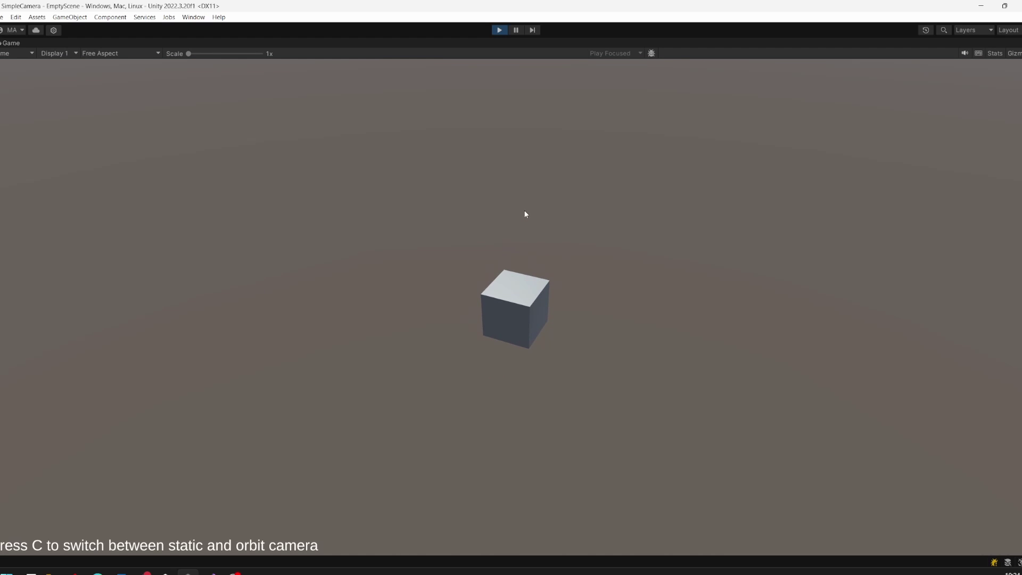
scroll(525, 213, up, 2)
scroll(525, 213, up, 3)
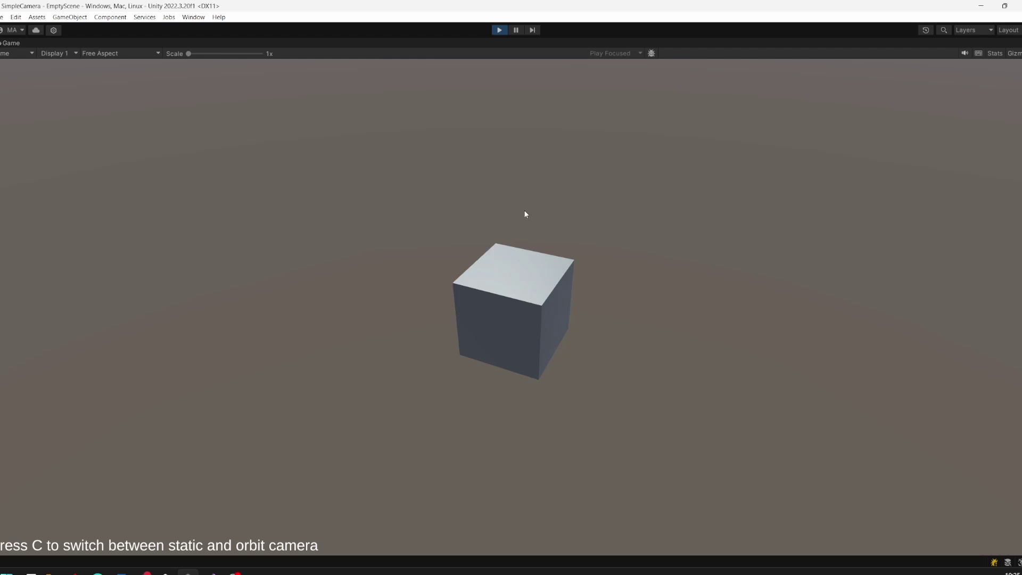
Step: Toggle to the static camera and back, then orbit to look down on the cube
key(c)
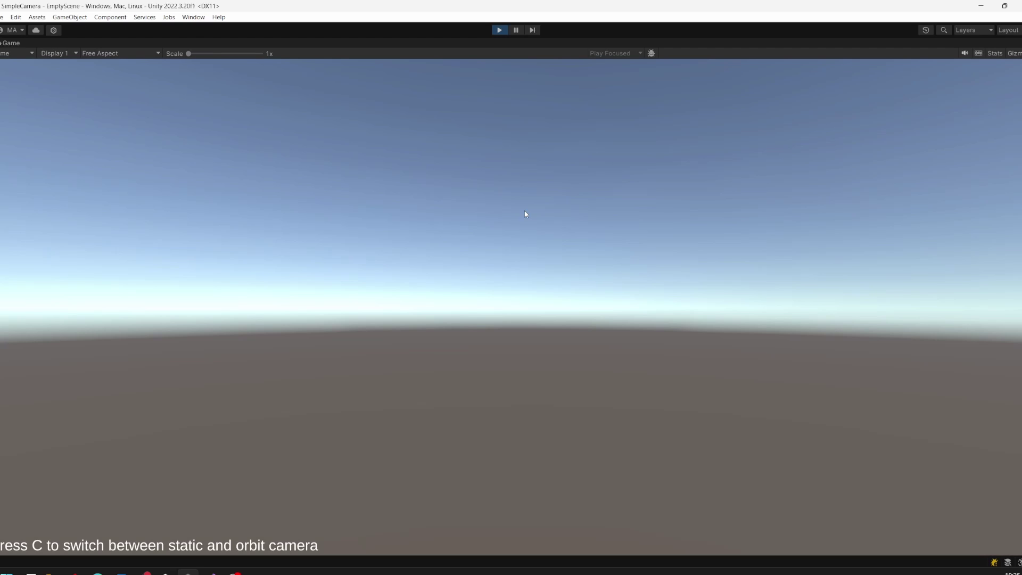
key(c)
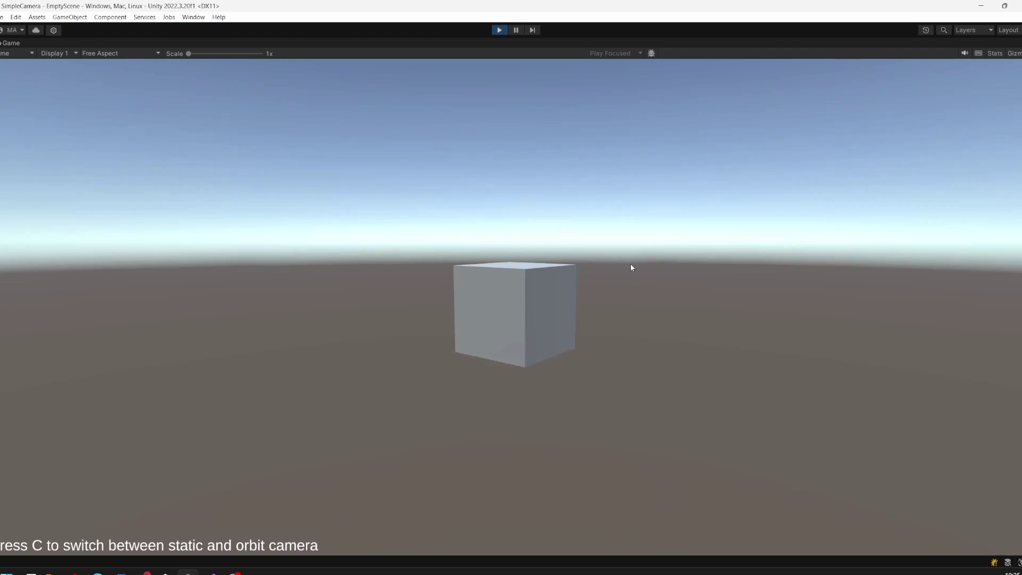
drag(631, 267, 502, 75)
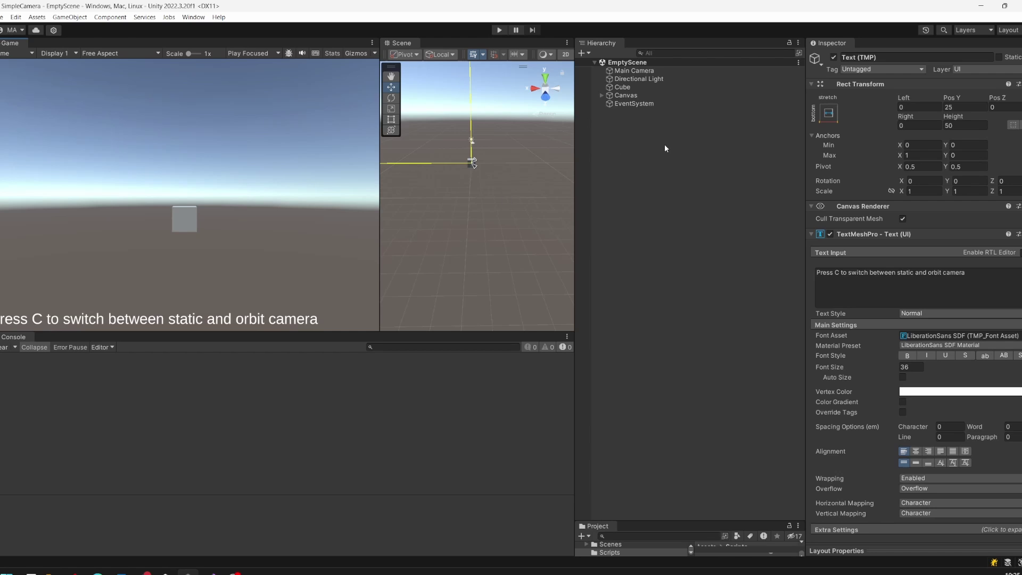
Step: Check the Main Camera's Orbit Camera script targets the Cube with distance 2–10, then select the Cube
scroll(847, 155, down, 4)
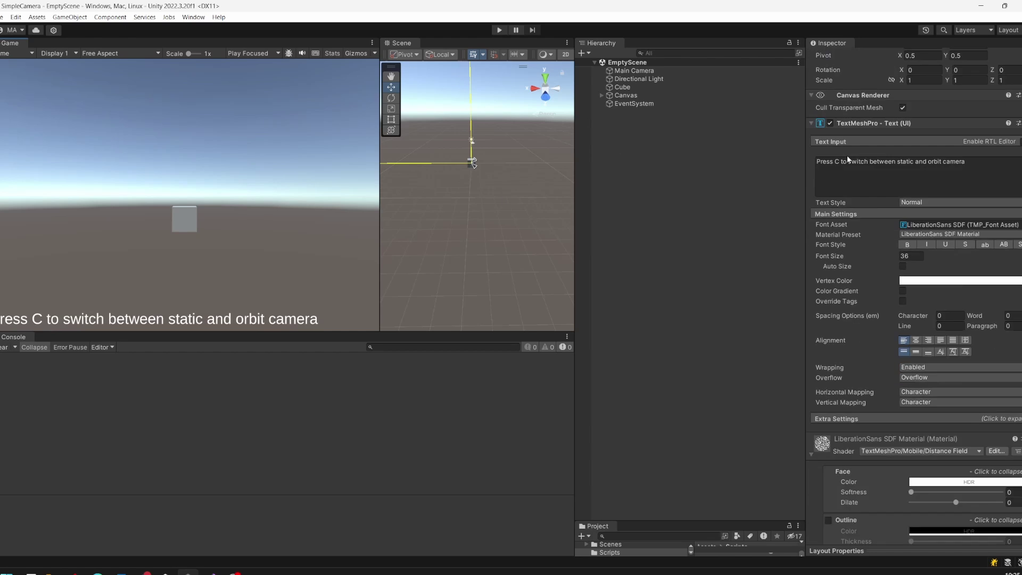
scroll(847, 155, down, 2)
click(659, 72)
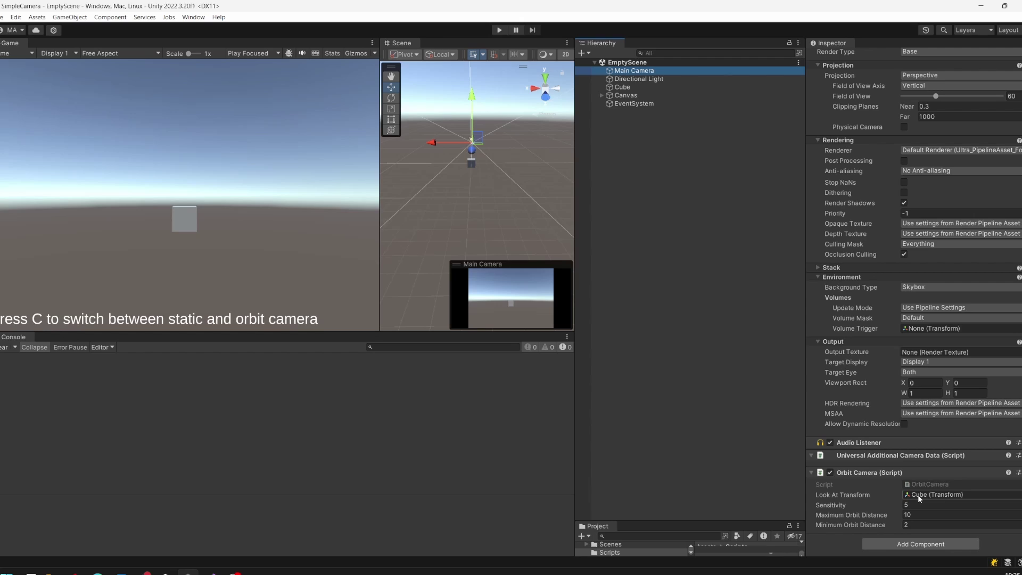
click(624, 86)
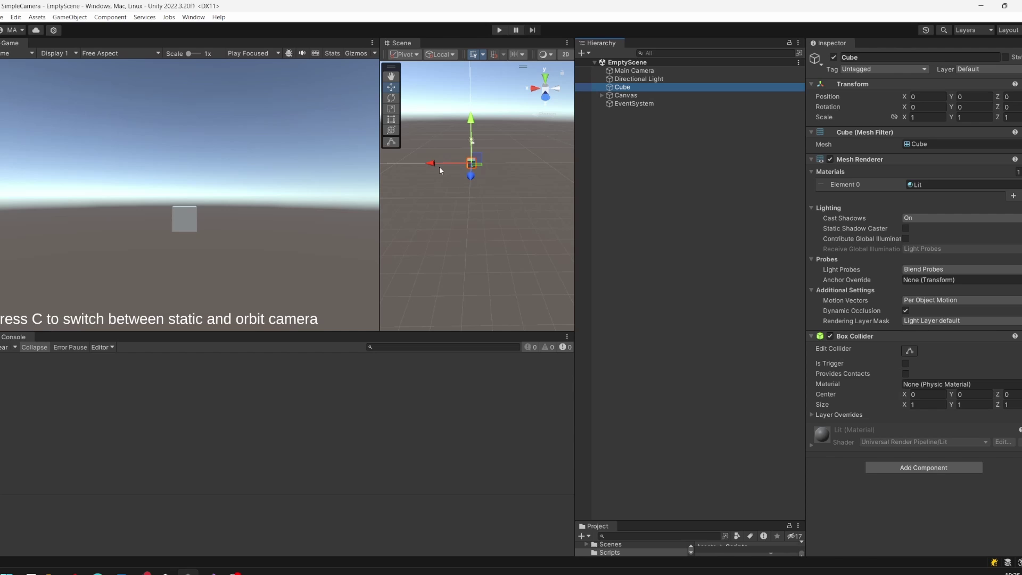
Step: Move the cube up-left, play with the orbit camera, and scrub its X to 1.31 and Y
drag(471, 163, 429, 132)
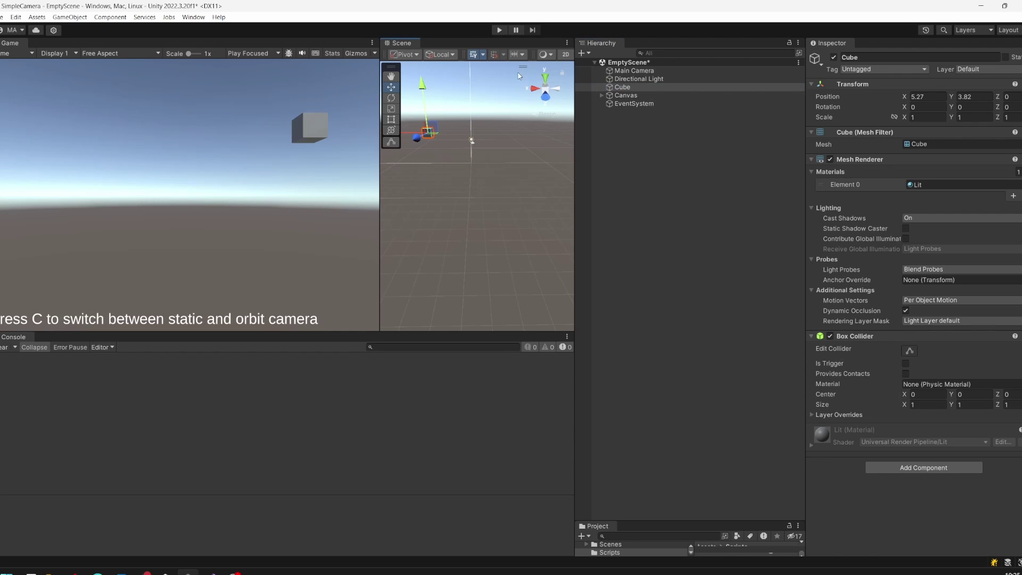
click(499, 30)
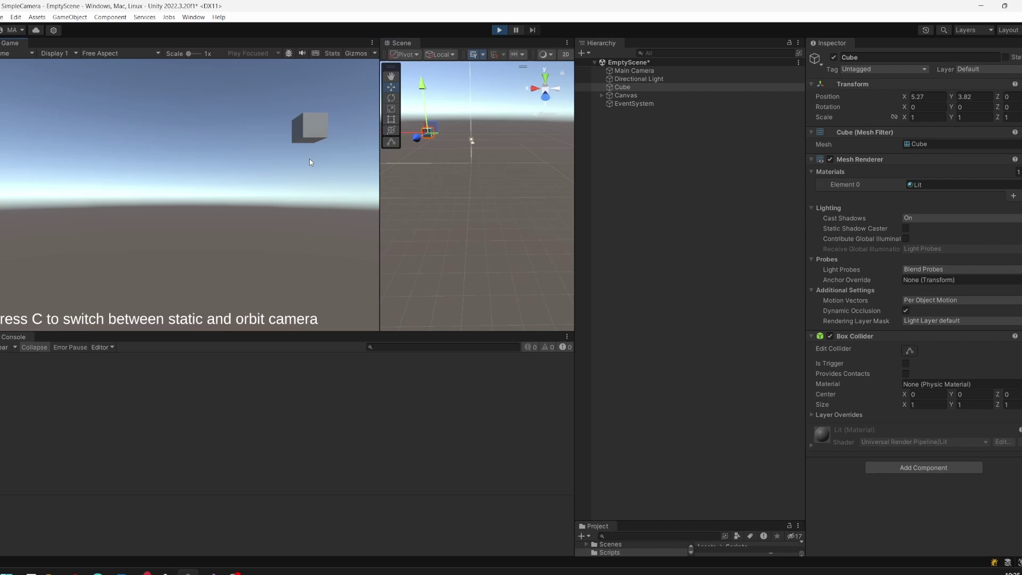
key(c)
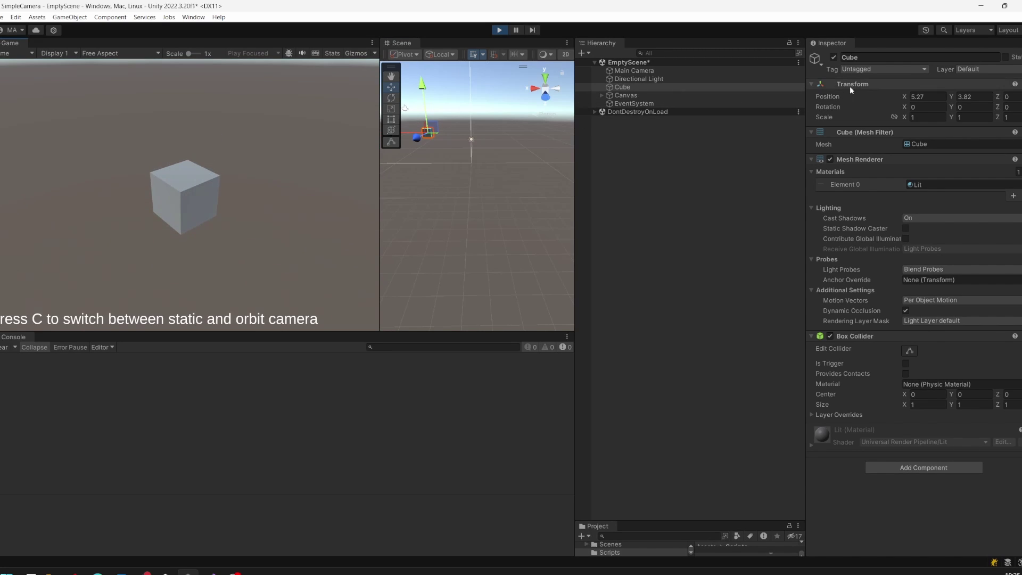
mouse_move(904, 99)
mouse_down()
mouse_move(978, 99)
mouse_move(647, 96)
mouse_move(838, 88)
mouse_up()
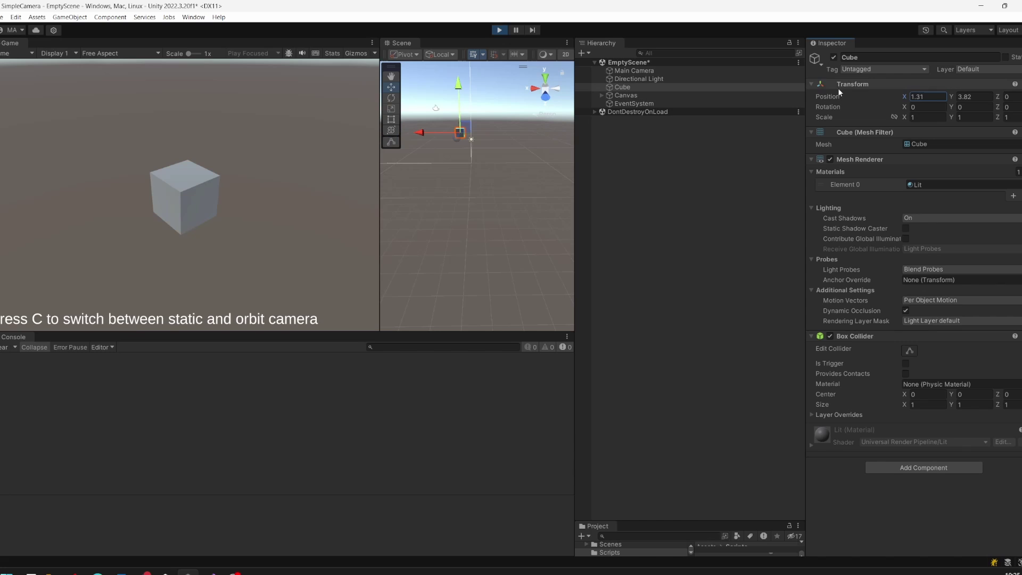
drag(959, 95, 874, 96)
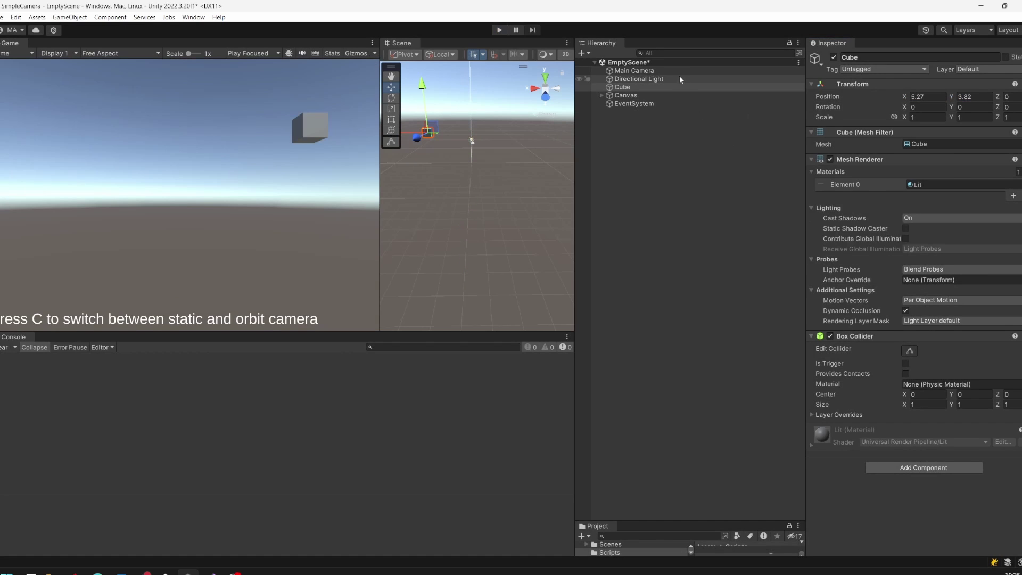
Step: Reset the Cube's Transform back to the origin
click(681, 72)
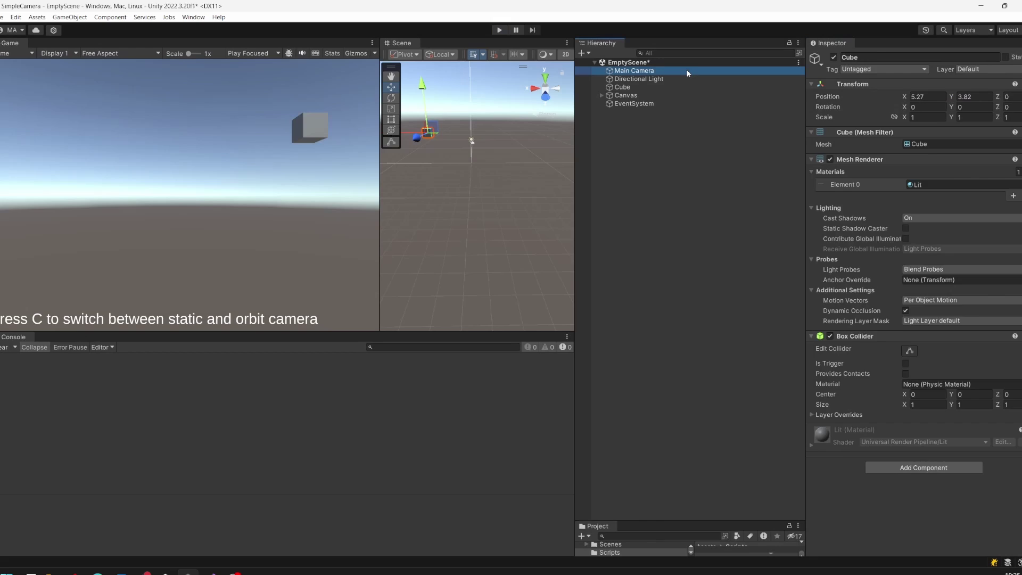
scroll(896, 276, down, 3)
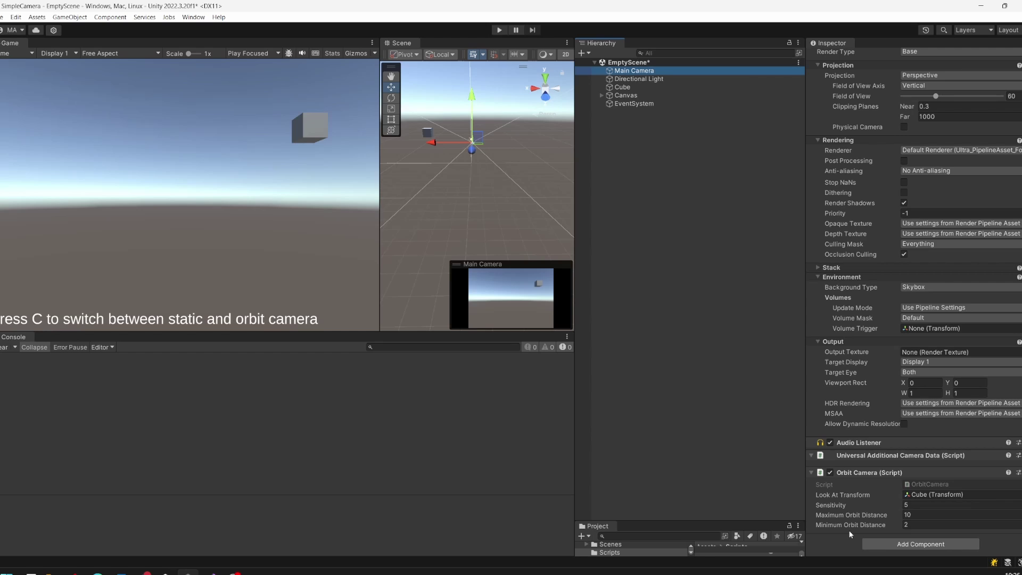
click(692, 87)
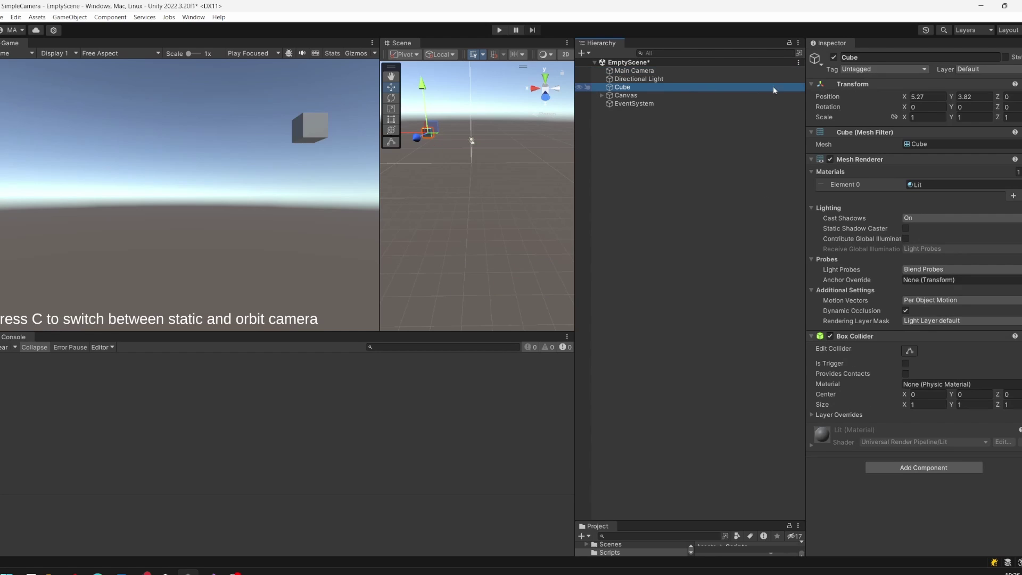
right_click(929, 85)
click(953, 94)
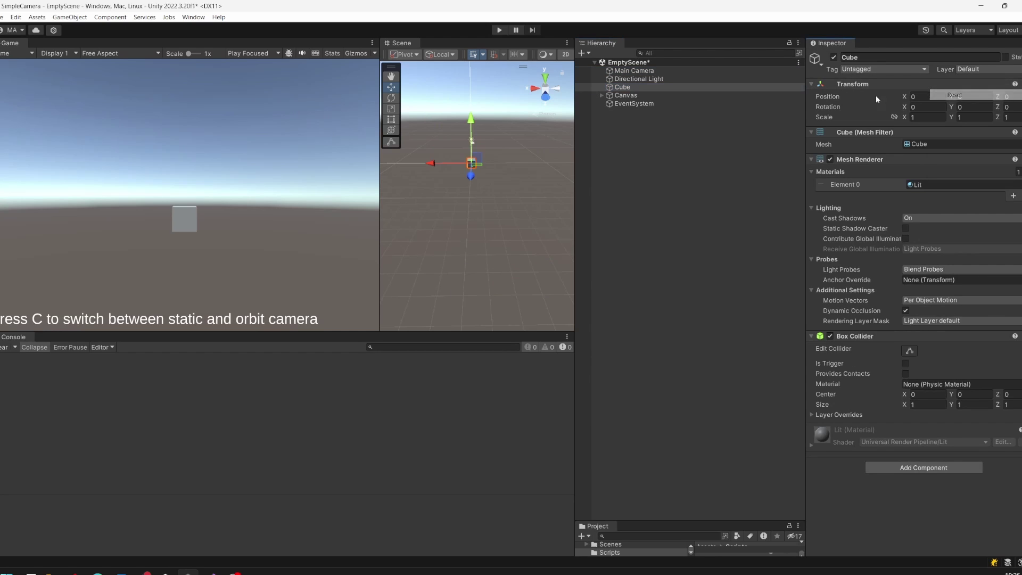
Step: Open the Main Camera's OrbitCamera script in Visual Studio
click(737, 69)
scroll(940, 445, down, 3)
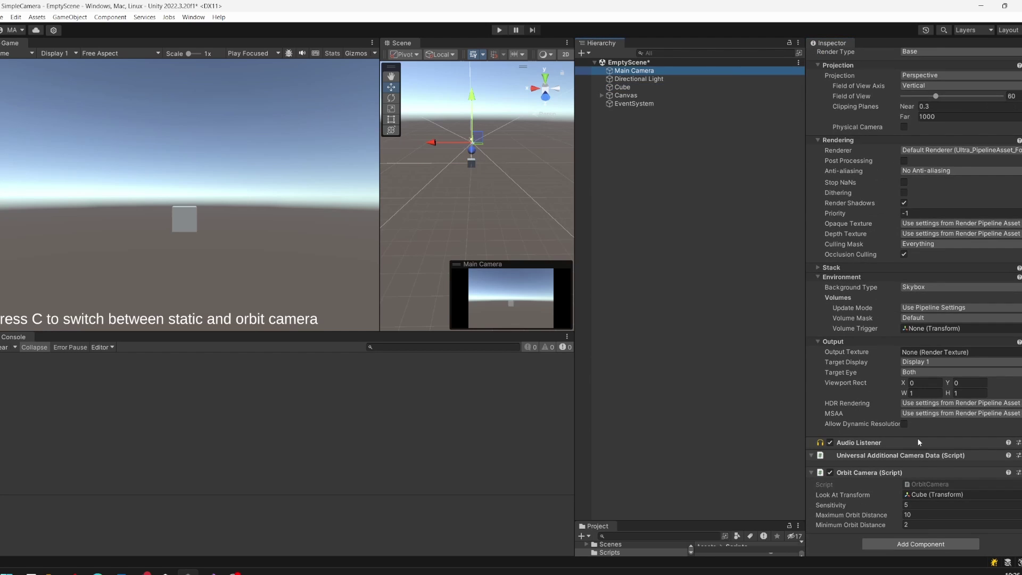
double_click(919, 485)
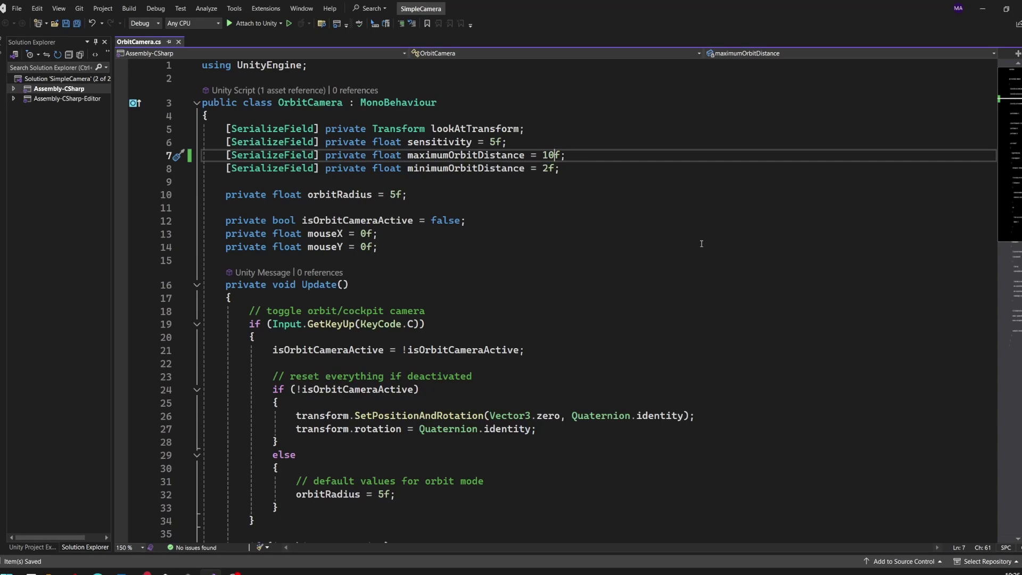
drag(578, 171, 202, 129)
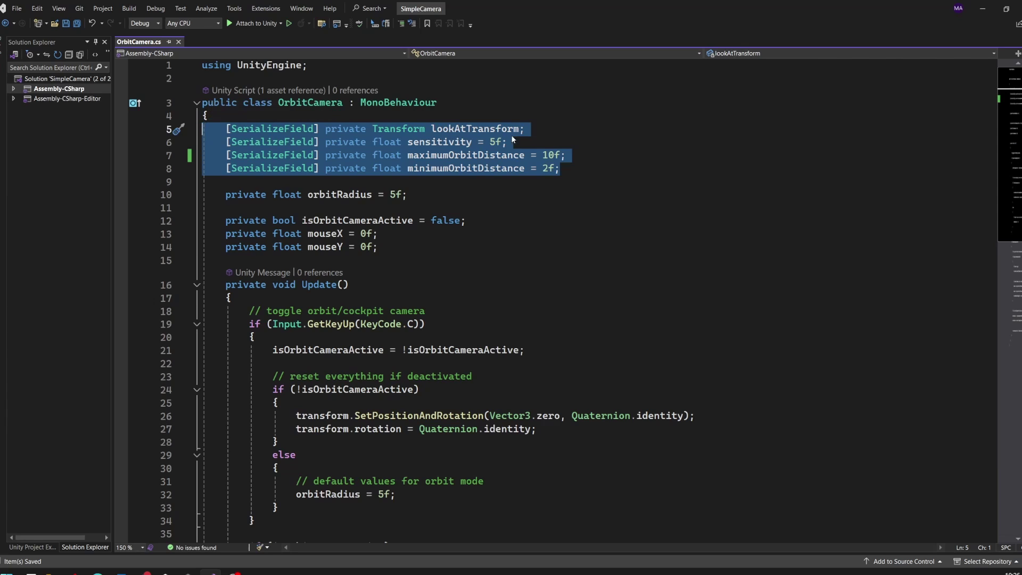
click(454, 142)
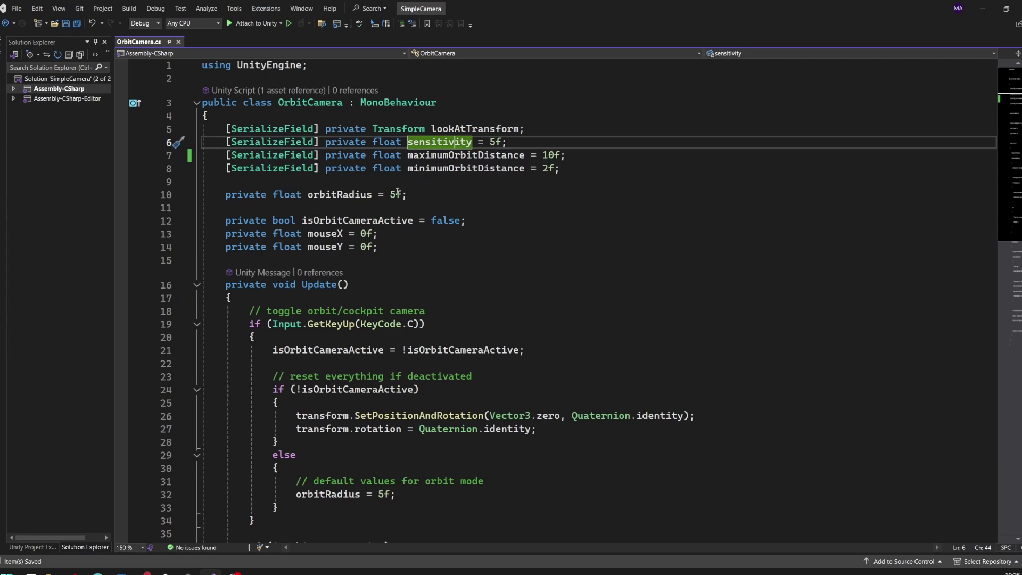
drag(419, 194, 224, 195)
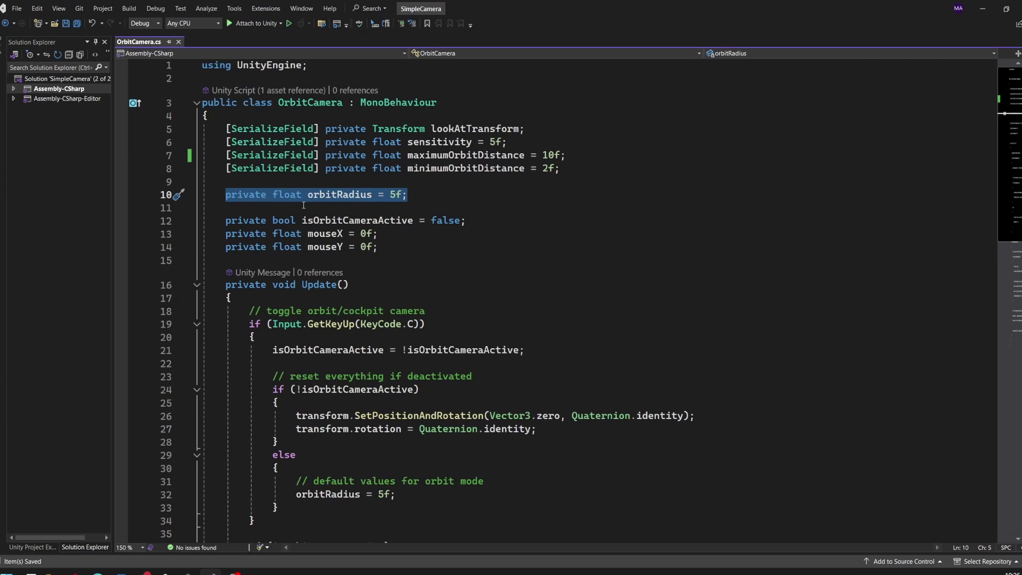
click(345, 196)
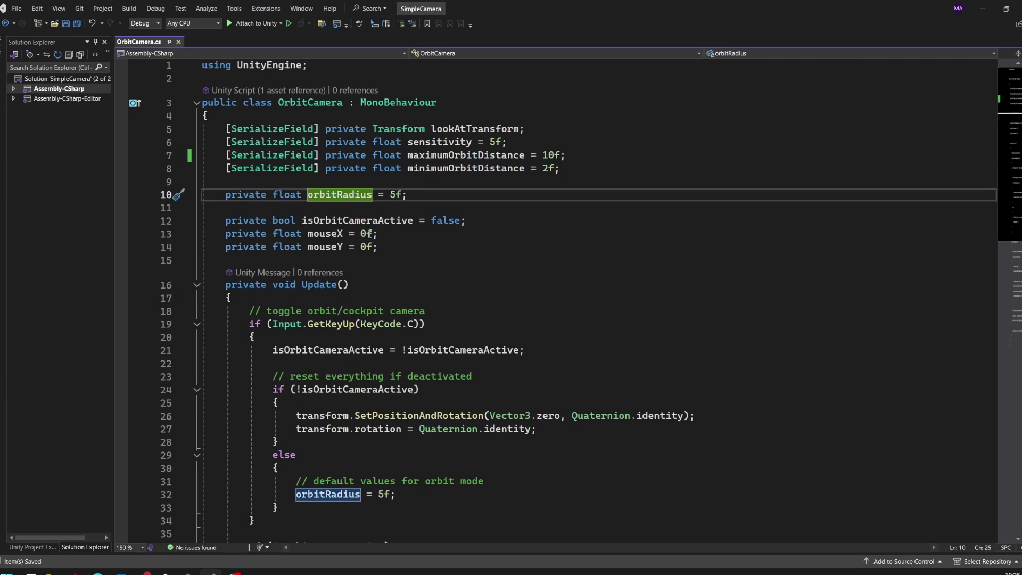
drag(478, 226, 220, 220)
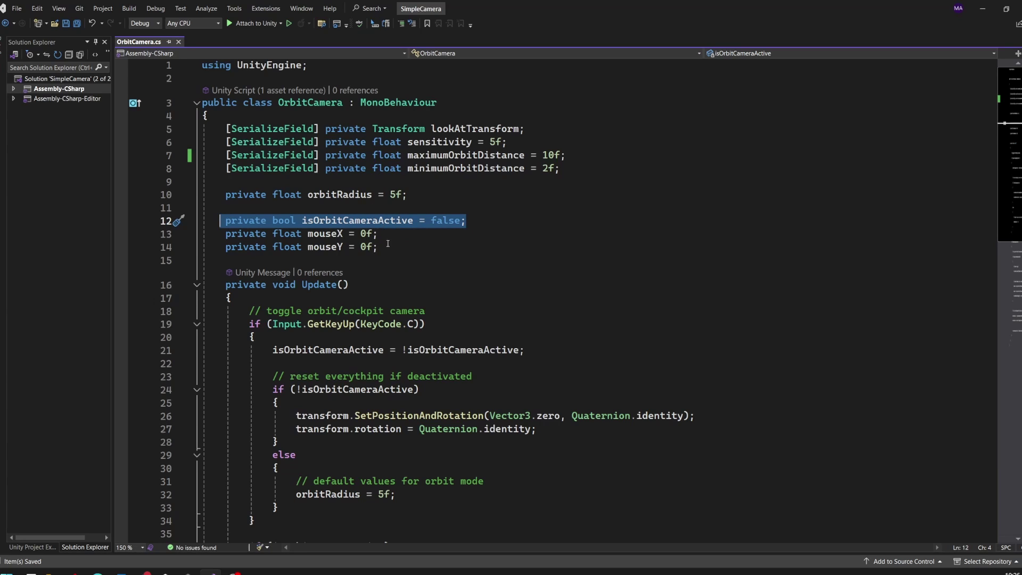
drag(387, 245, 226, 233)
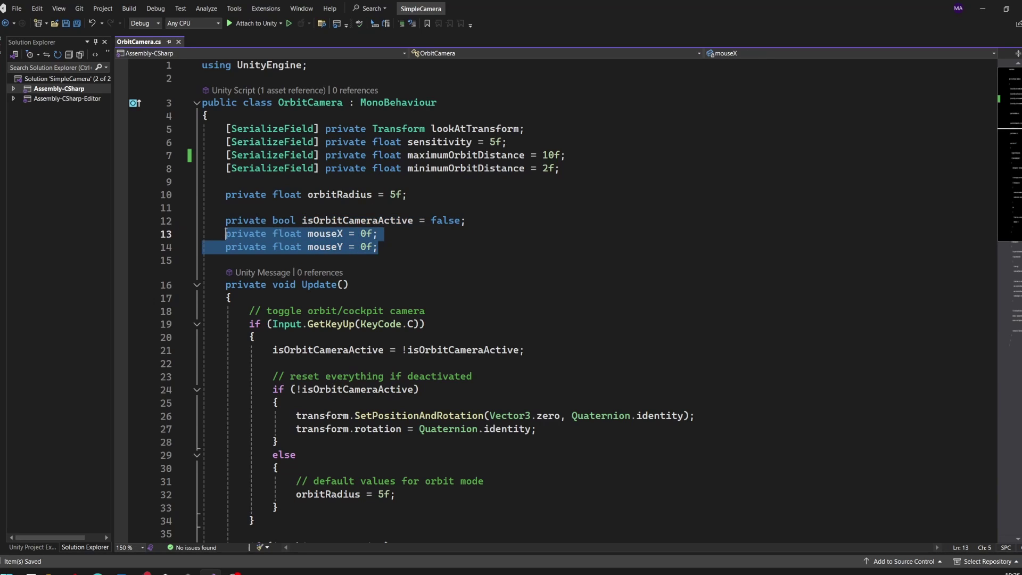
click(433, 247)
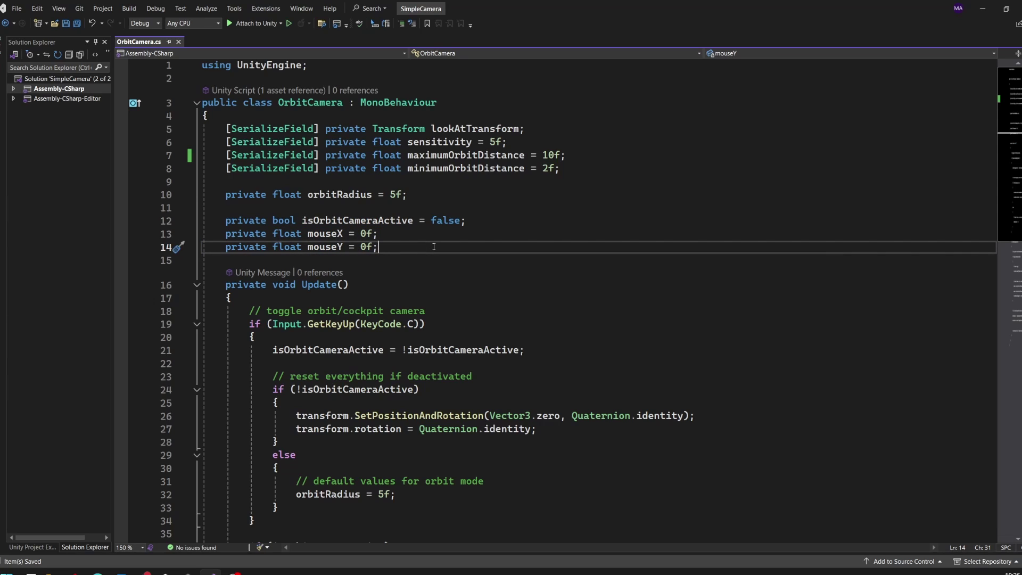
scroll(434, 247, down, 2)
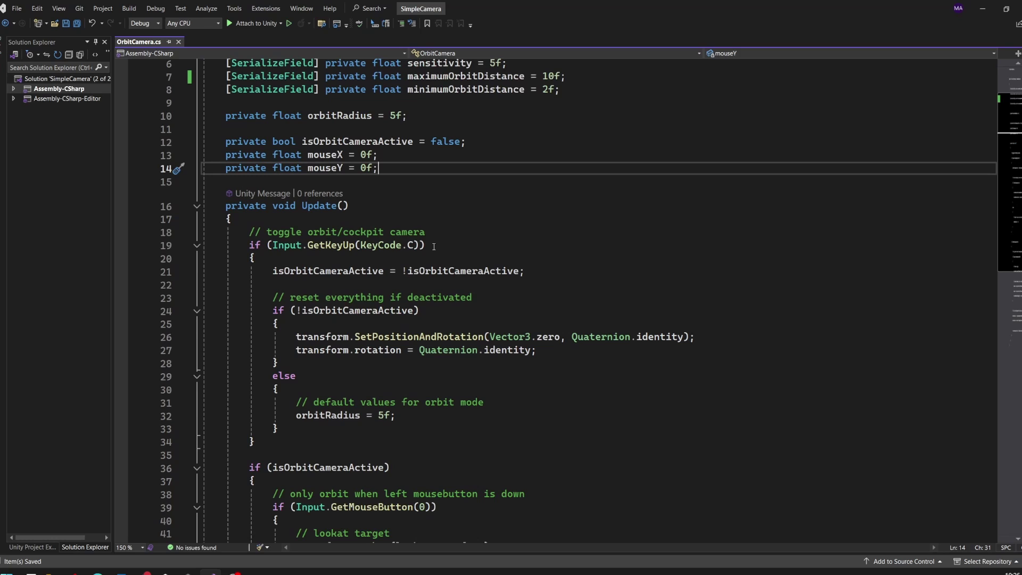
drag(250, 232, 277, 428)
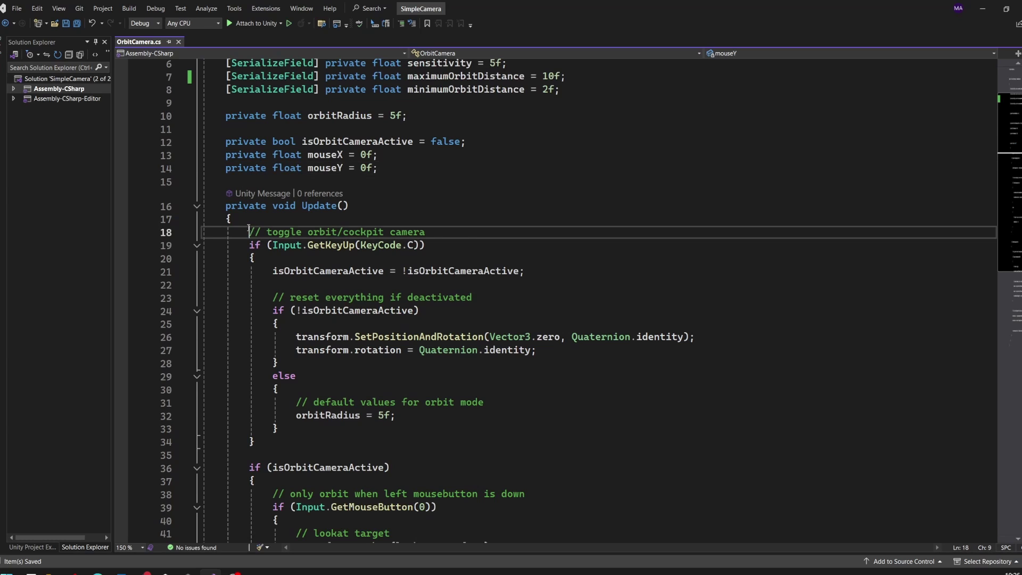
key(shift+Down)
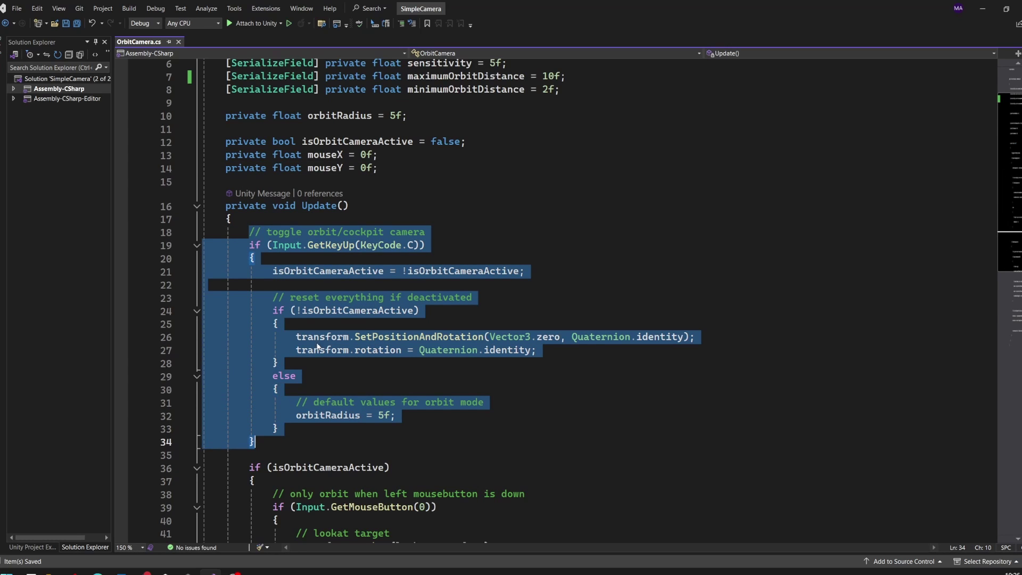
click(421, 284)
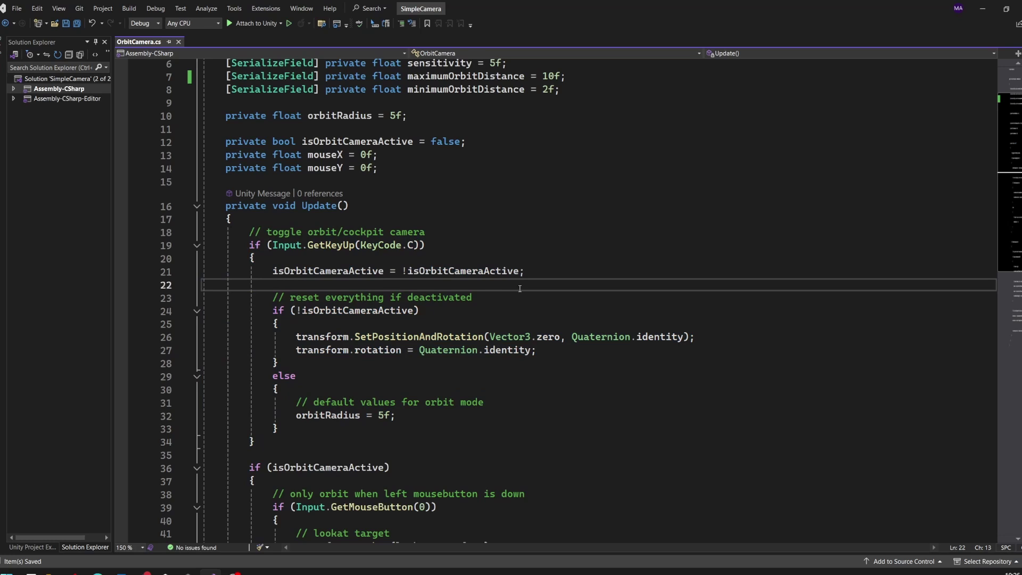
mouse_move(524, 271)
mouse_down()
mouse_move(290, 271)
mouse_move(301, 358)
mouse_up()
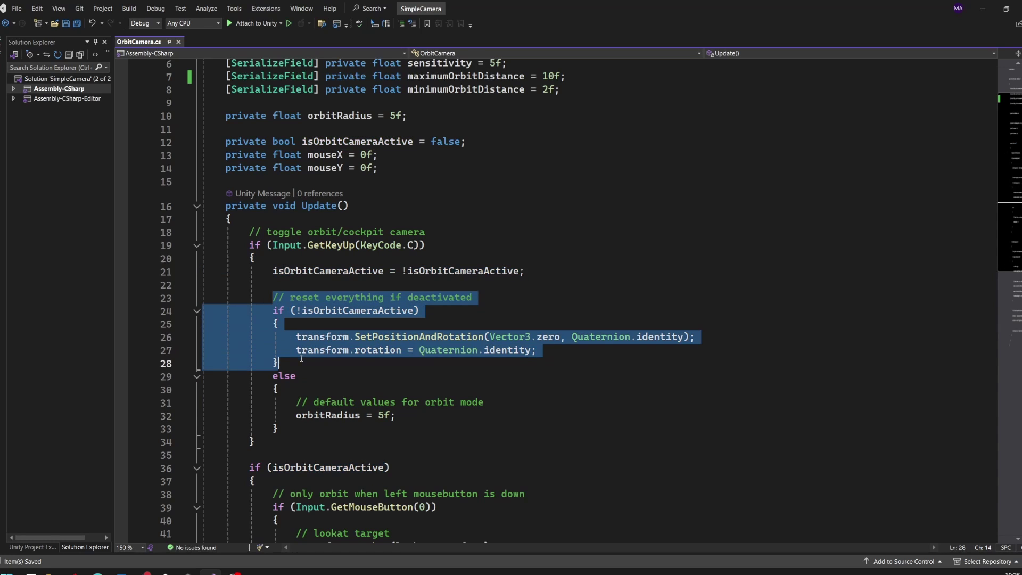
click(539, 350)
drag(353, 339, 703, 336)
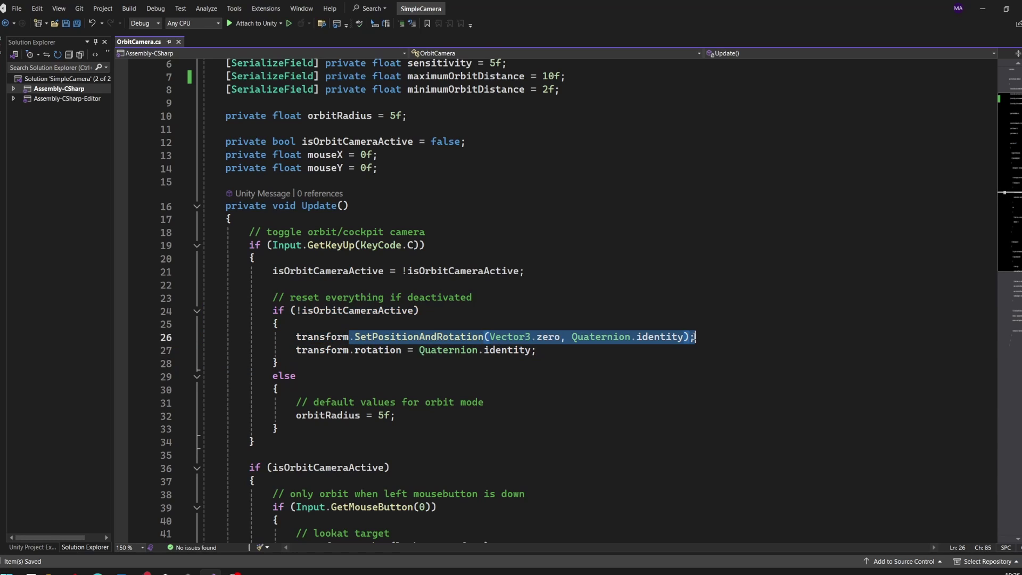
click(489, 336)
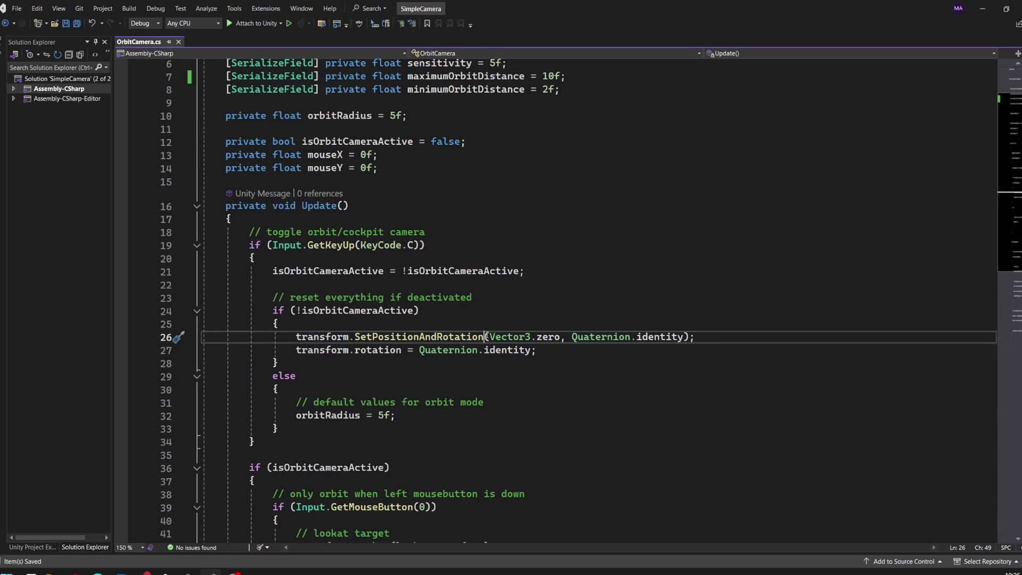
drag(490, 336, 560, 338)
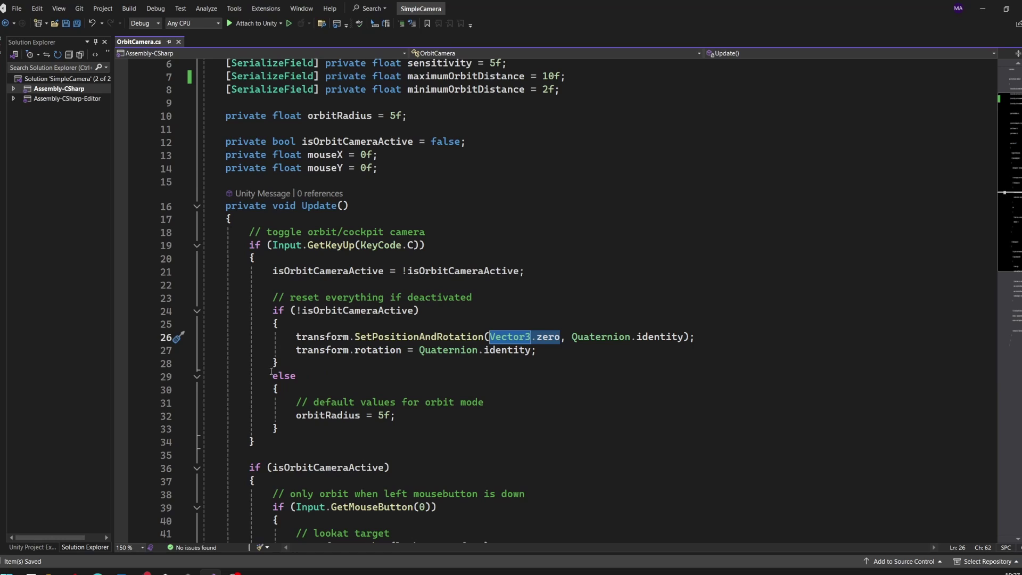
double_click(311, 313)
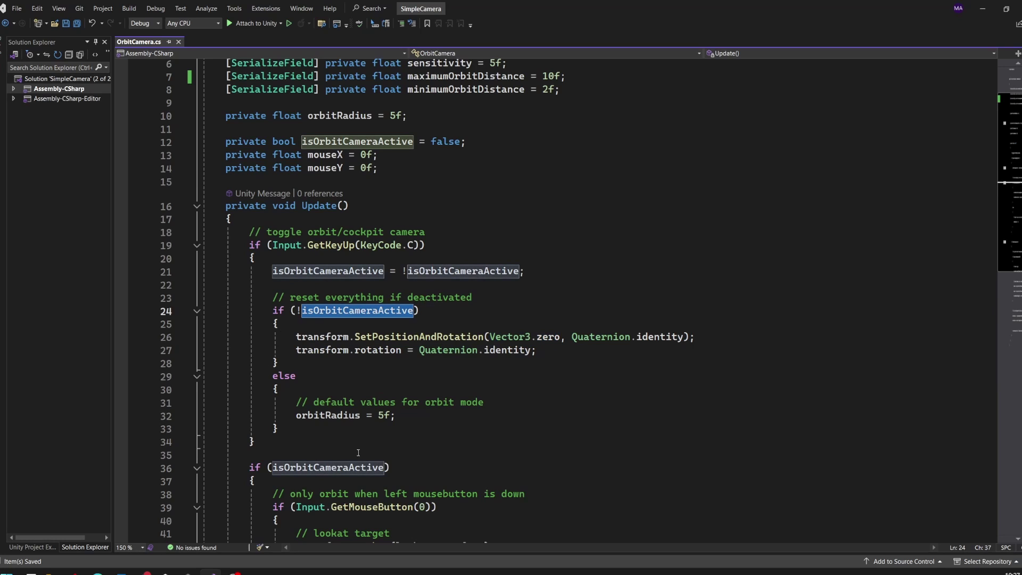
drag(296, 415, 399, 420)
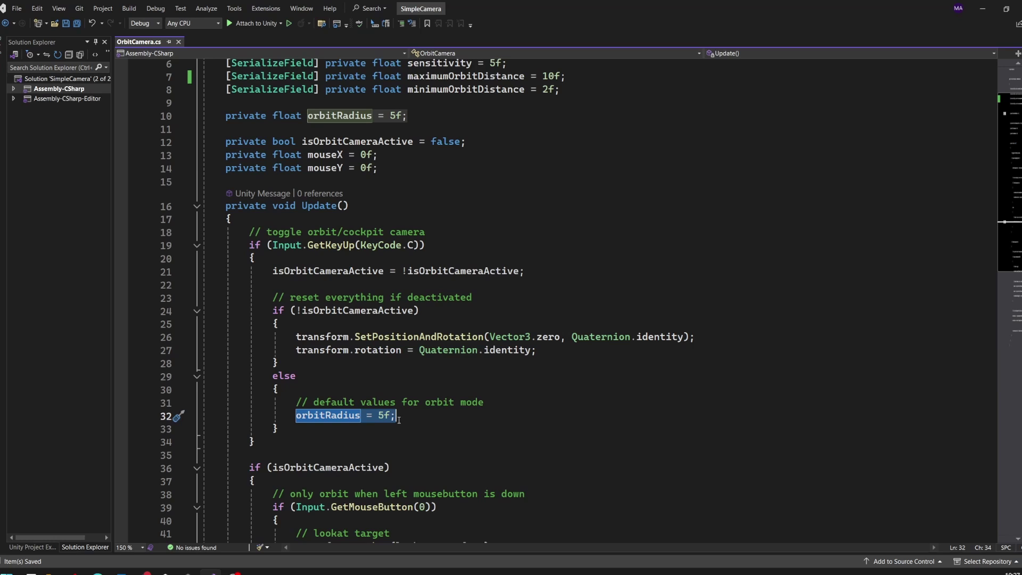
scroll(605, 312, down, 4)
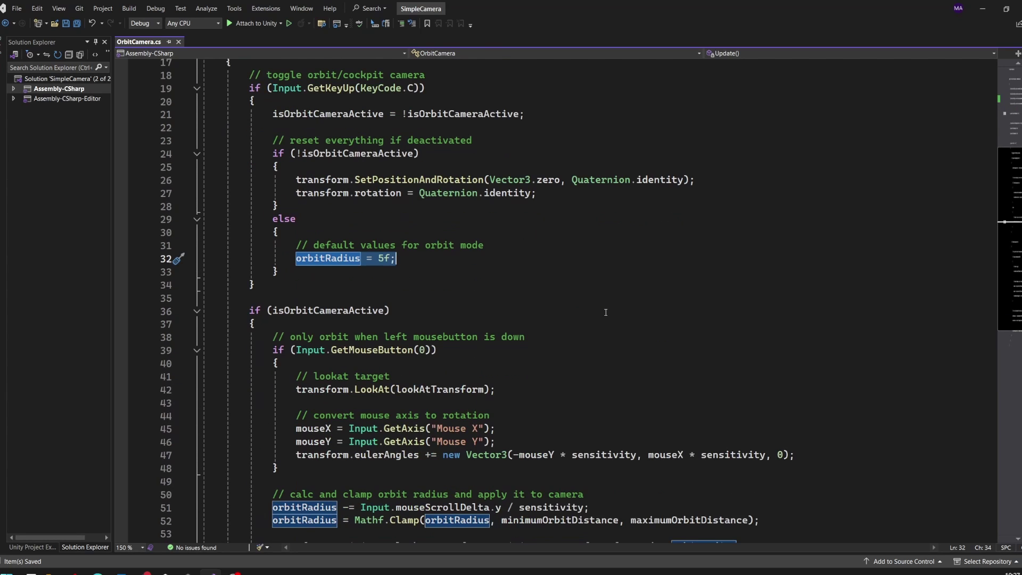
Step: Walk through the orbit-mode block, its left-mouse-button section and the LookAt statement
scroll(605, 312, down, 2)
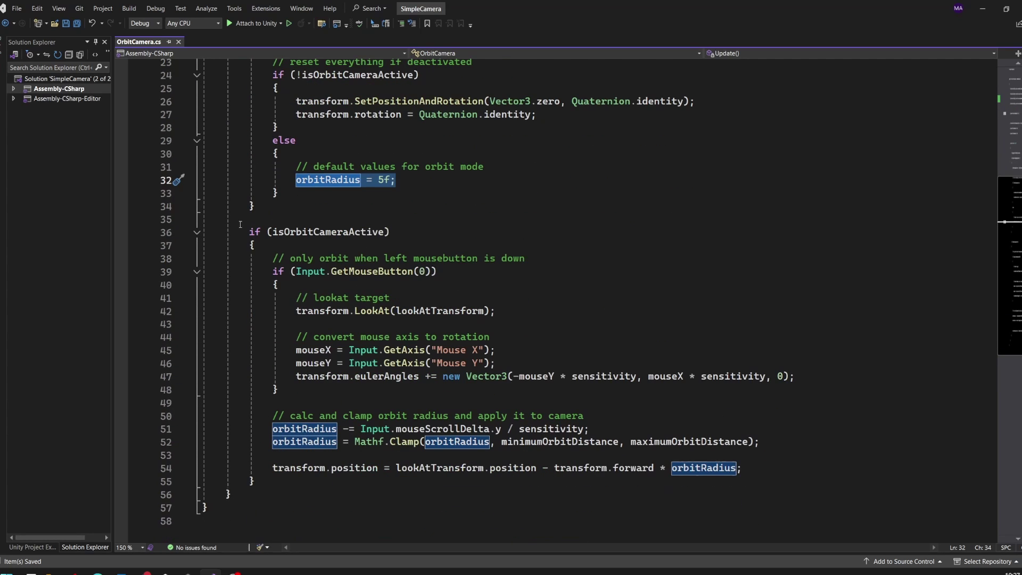
drag(248, 232, 307, 487)
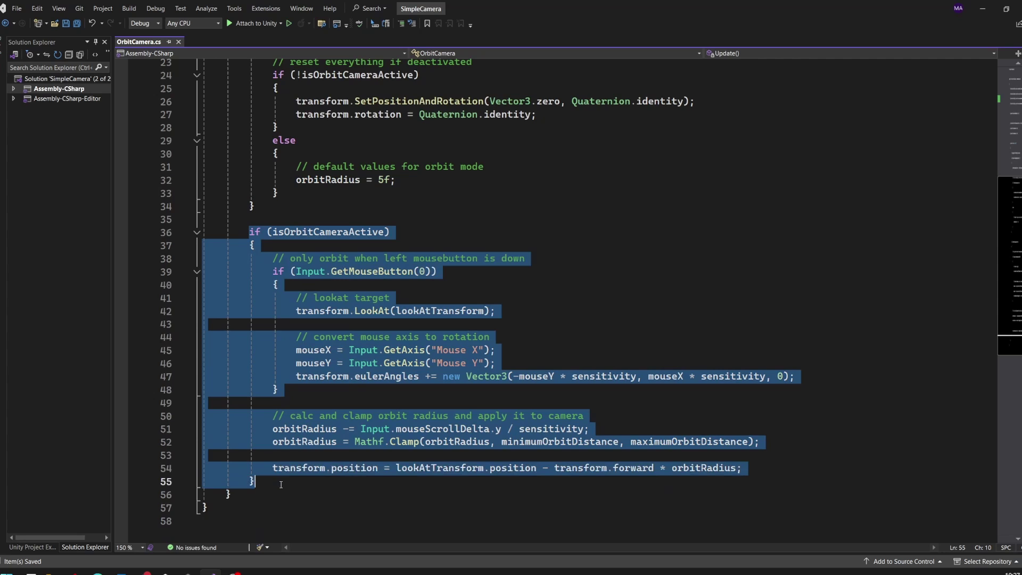
click(307, 487)
drag(271, 258, 287, 390)
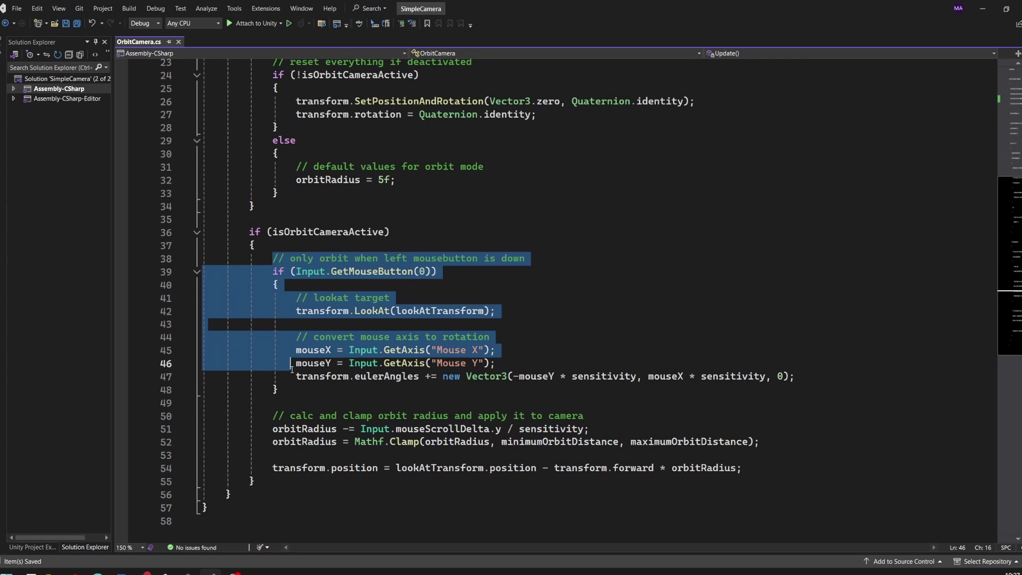
click(439, 311)
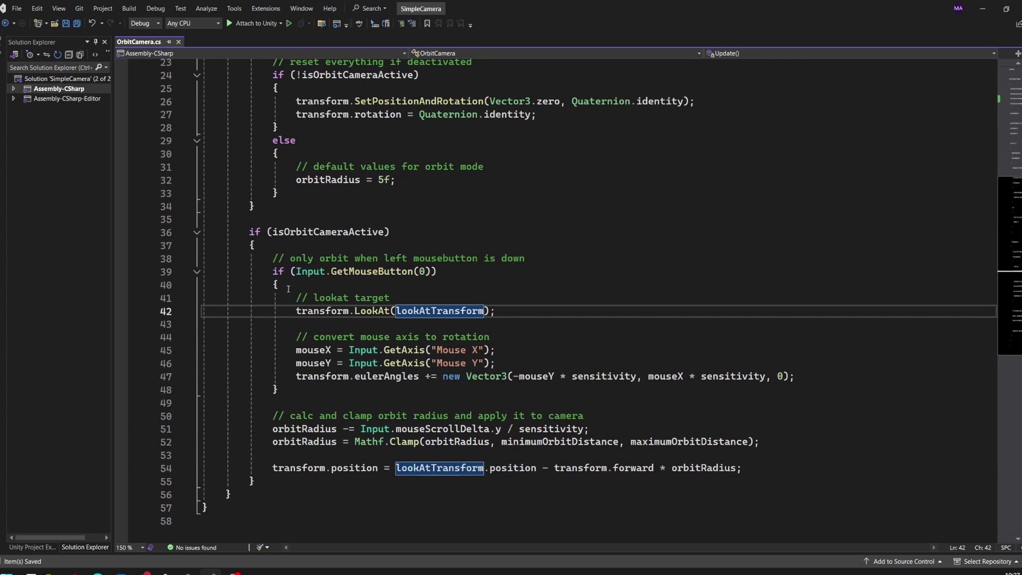
drag(296, 298, 425, 325)
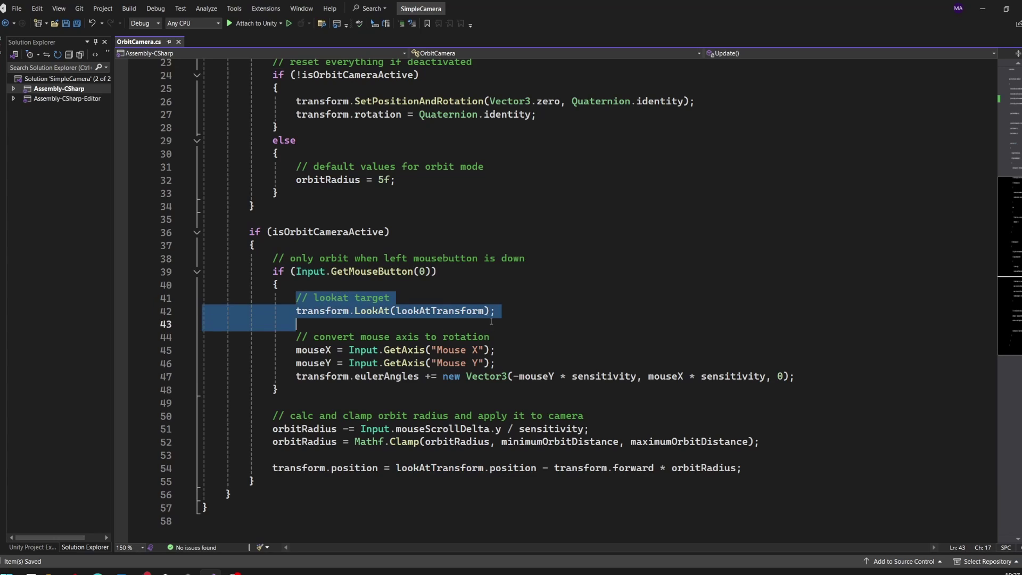
drag(490, 321, 499, 314)
Step: Explain the mouse axis reads and the line 47 eulerAngles rotation with its sensitivity factors
mouse_move(496, 363)
mouse_down()
mouse_move(301, 351)
mouse_move(299, 337)
mouse_up()
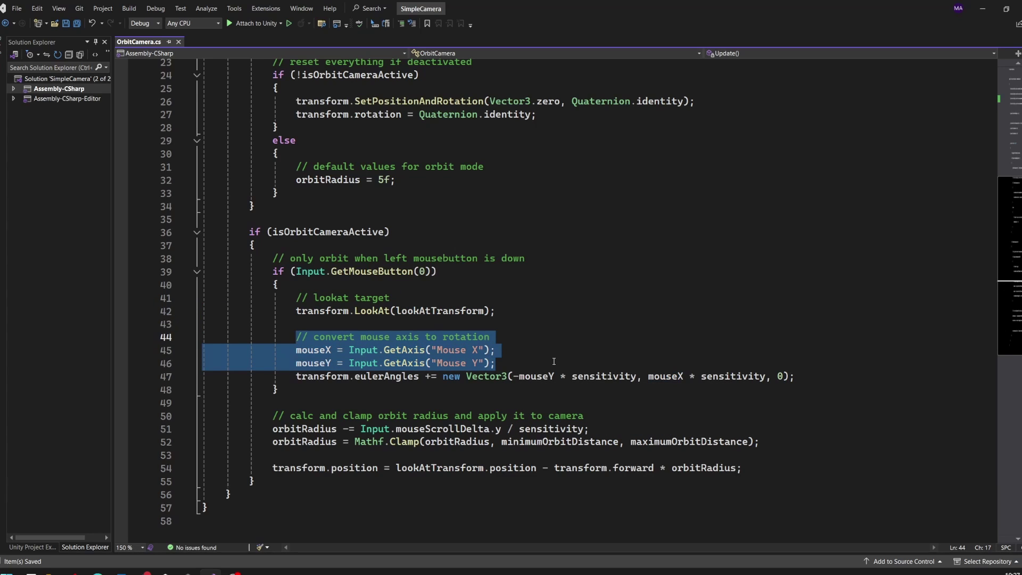
mouse_move(818, 377)
mouse_down()
mouse_move(420, 363)
mouse_move(296, 376)
mouse_up()
click(307, 377)
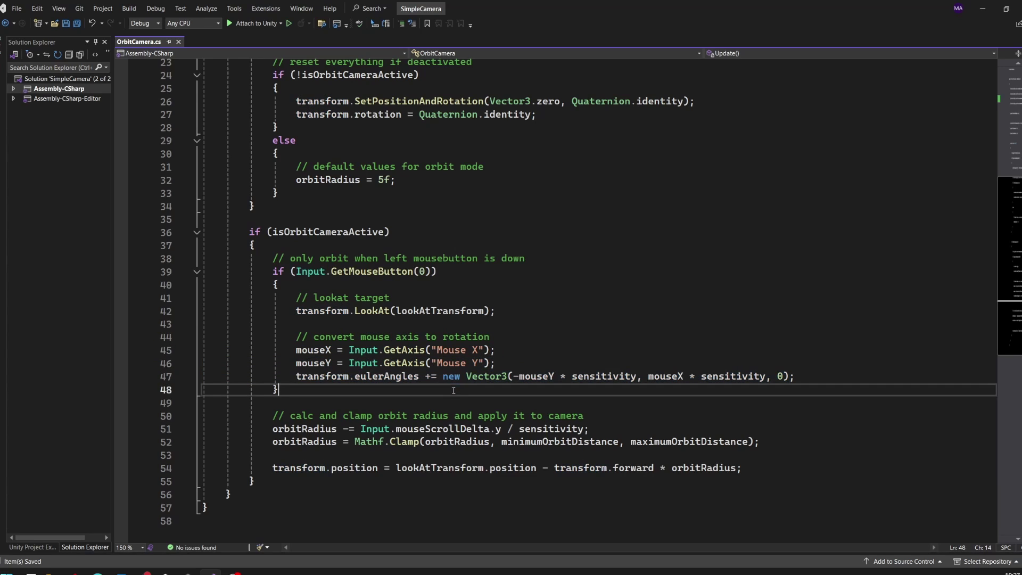
click(538, 376)
click(666, 377)
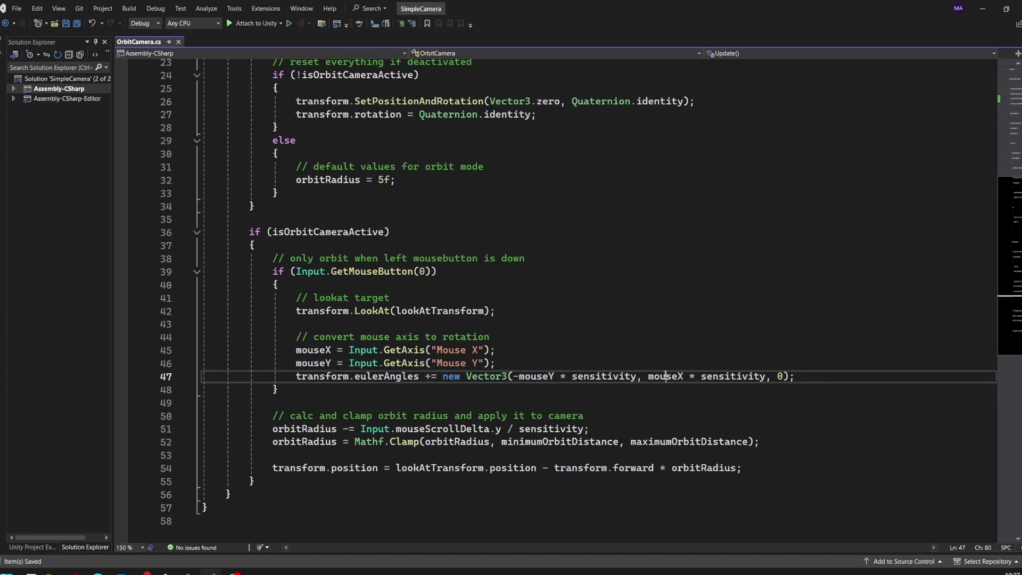
double_click(604, 376)
double_click(734, 376)
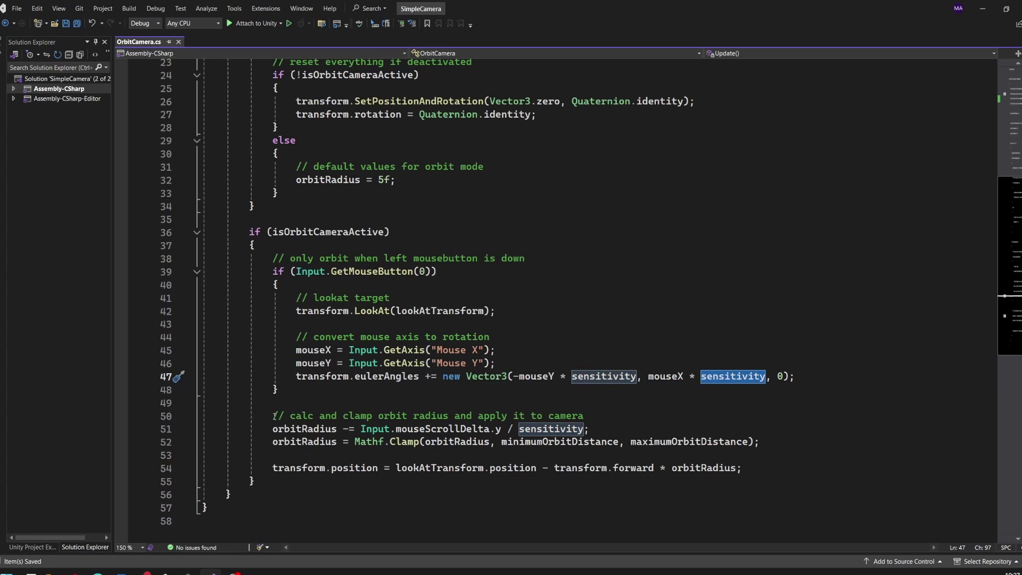
Step: Explain the scroll-wheel orbitRadius change from mouseScrollDelta.y and its Mathf.Clamp
drag(273, 416, 541, 438)
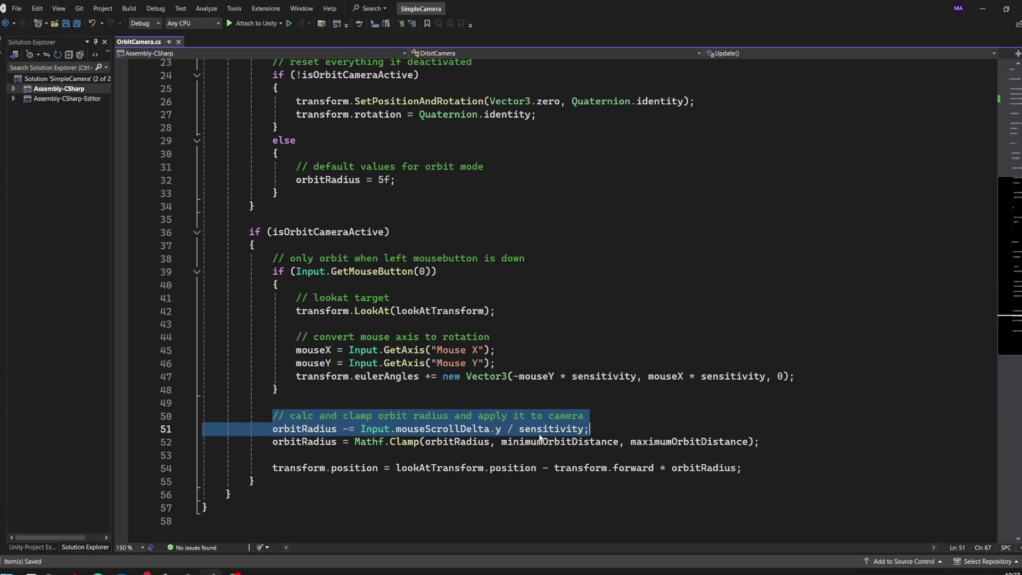
click(337, 432)
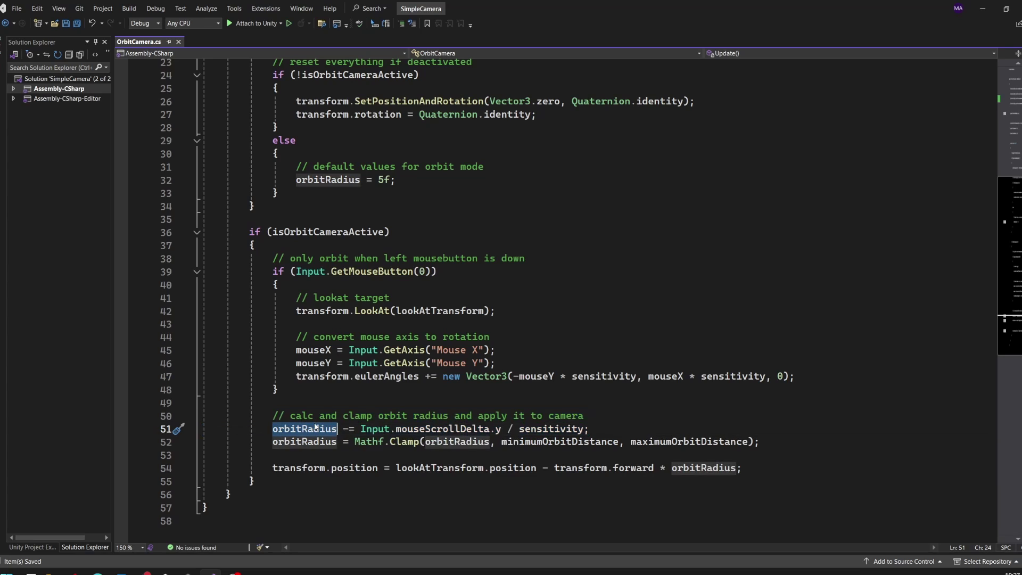
click(420, 428)
double_click(420, 429)
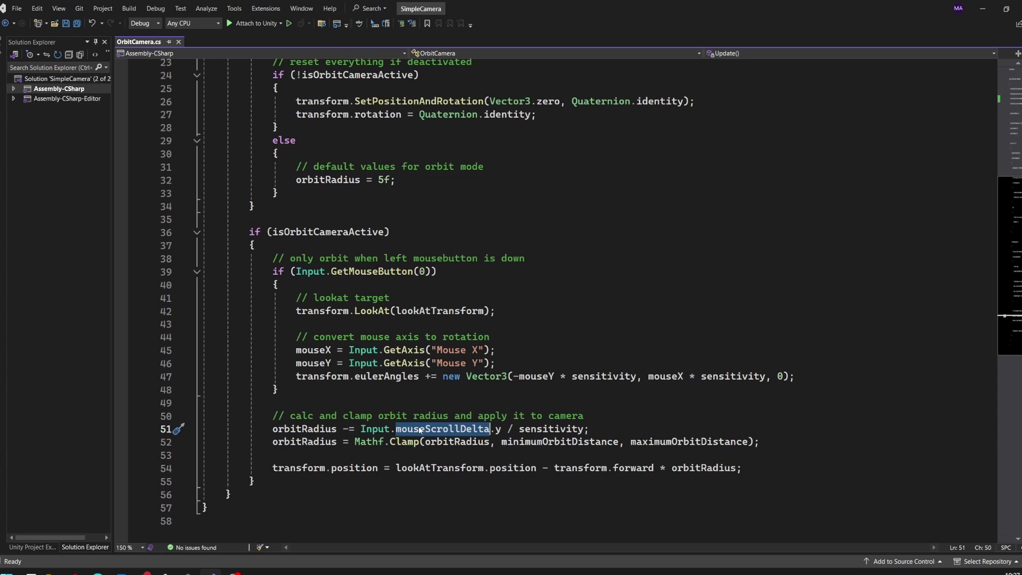
click(496, 430)
drag(497, 430, 504, 431)
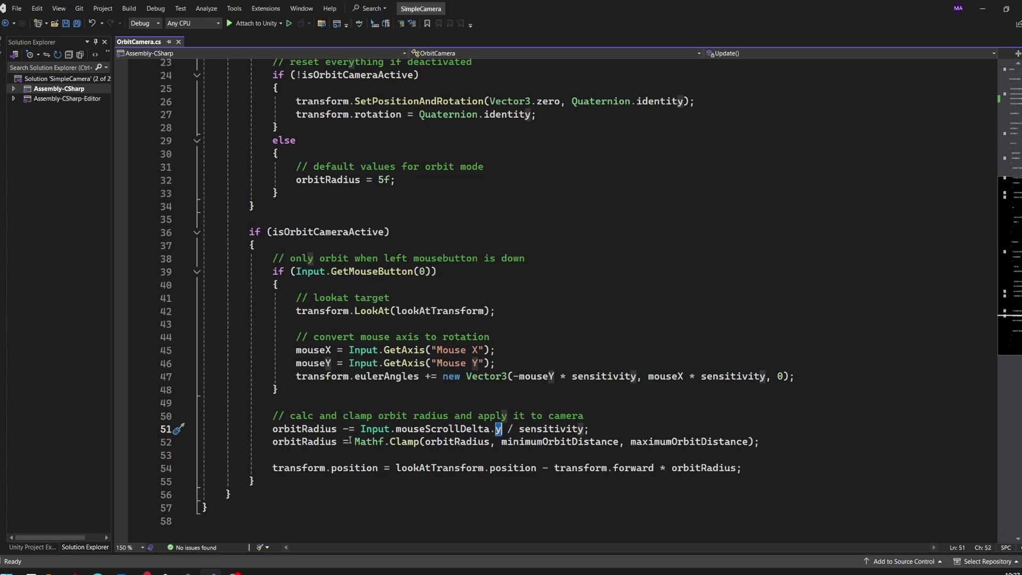
drag(350, 442, 788, 449)
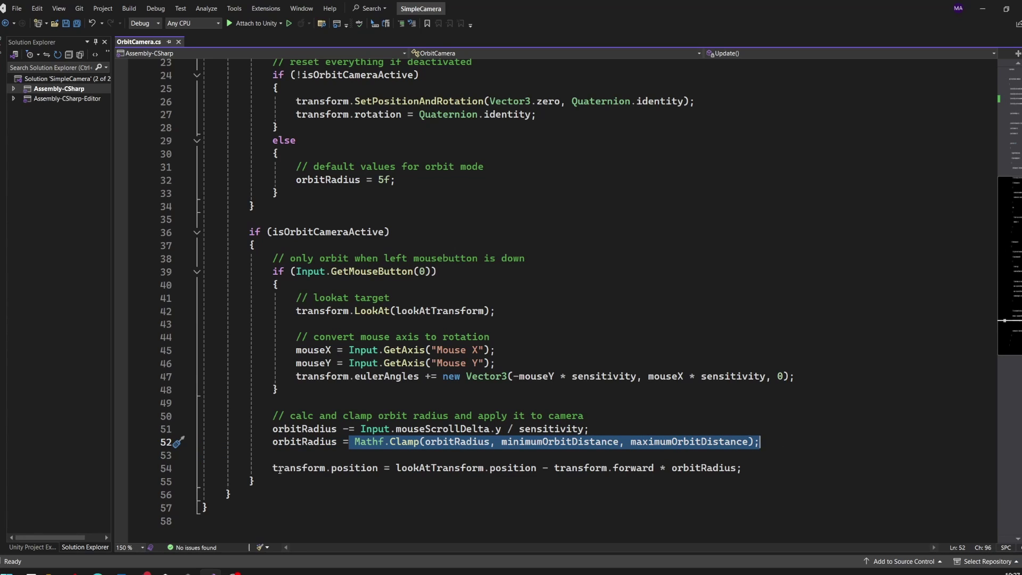
Step: Explain line 54 placing the camera orbitRadius behind lookAtTransform along its forward direction
drag(272, 468, 751, 479)
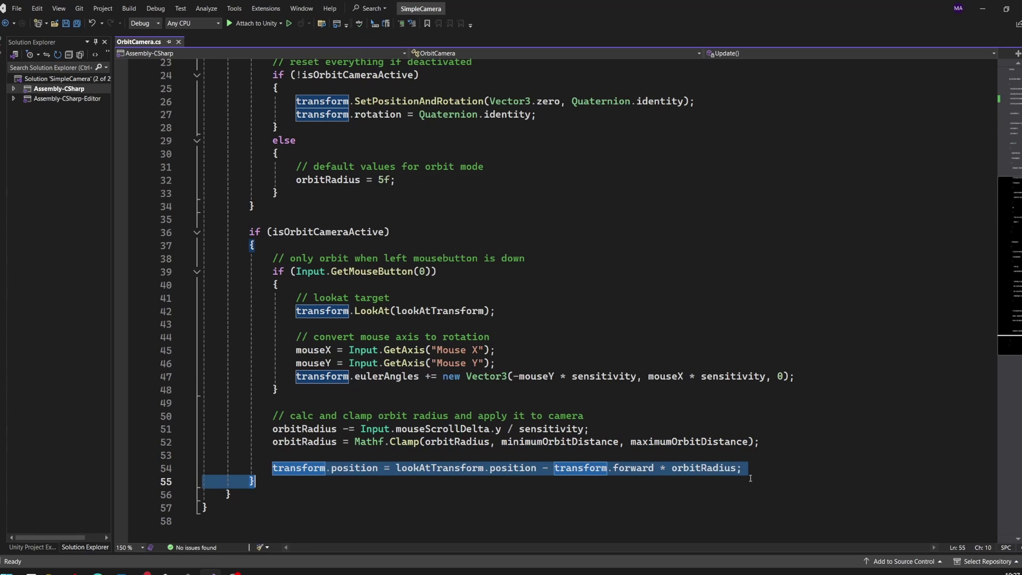
double_click(451, 469)
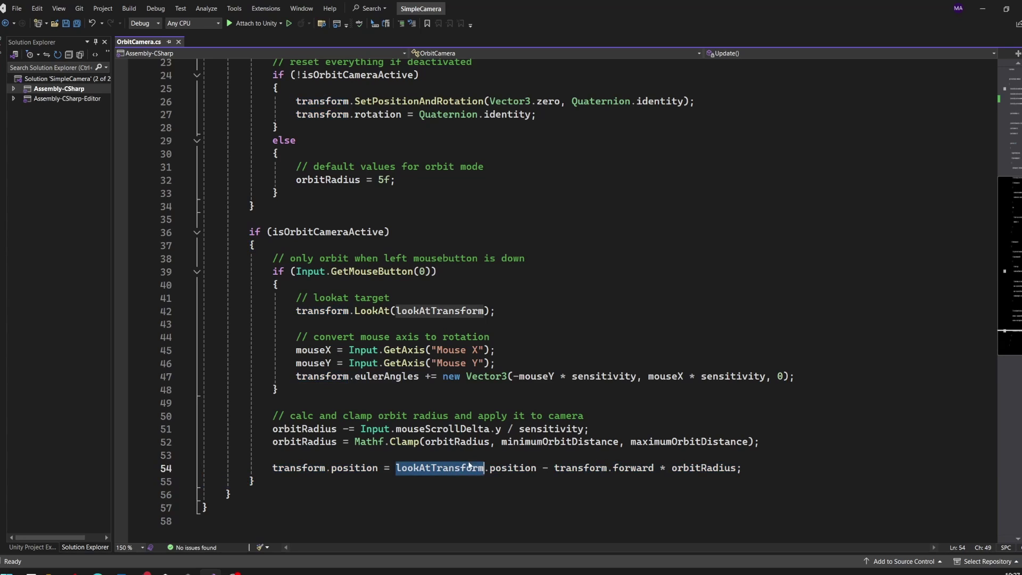
drag(555, 469, 714, 470)
click(419, 458)
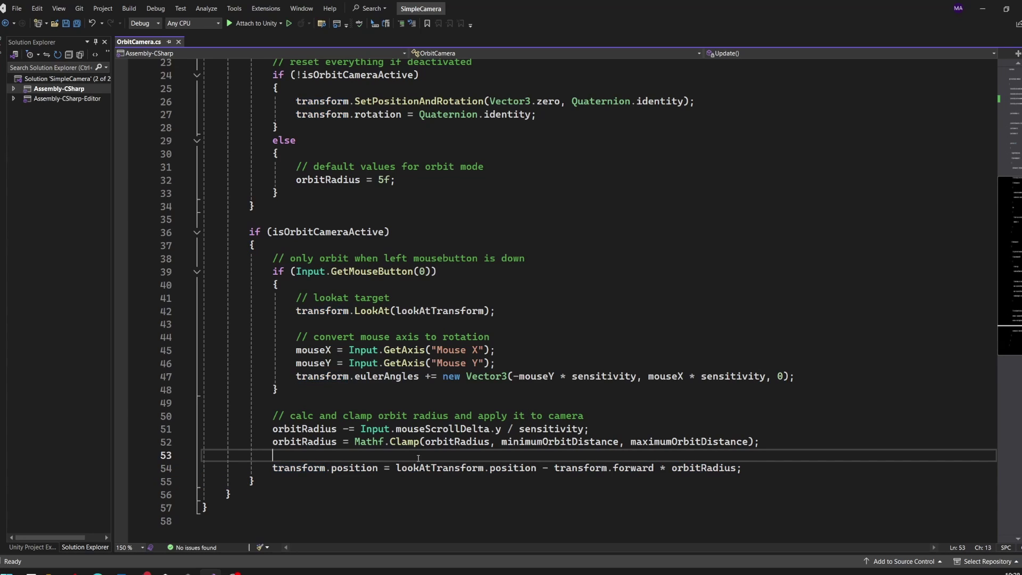
Step: Back in Unity, play the scene maximized and orbit the camera to view the cube from below
click(175, 564)
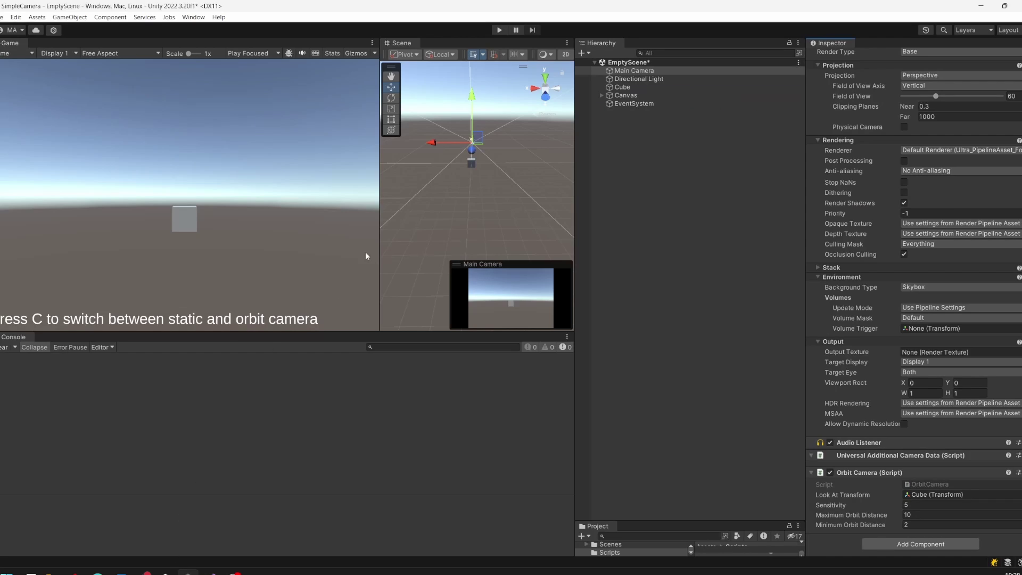
click(501, 30)
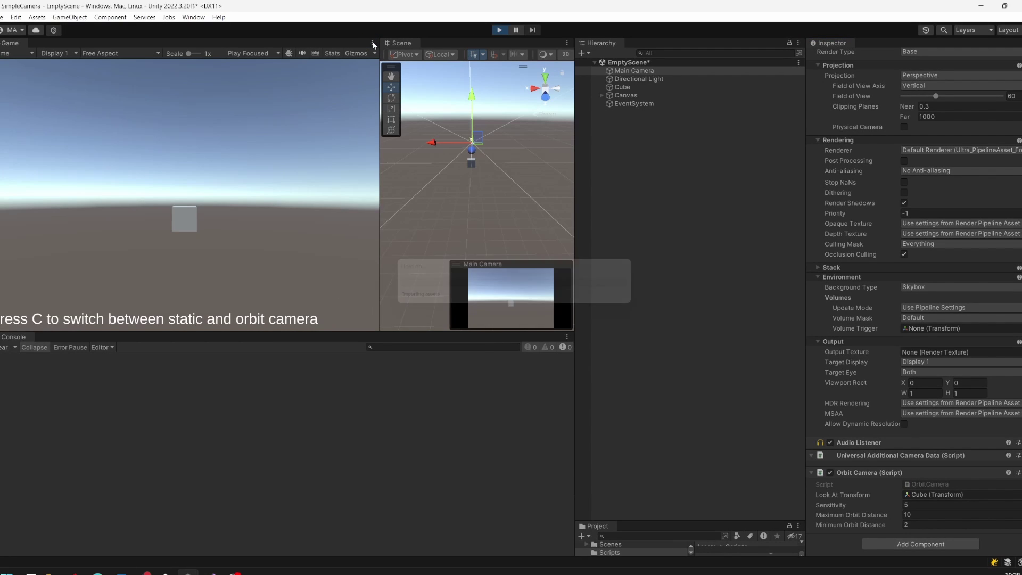
click(372, 41)
click(394, 79)
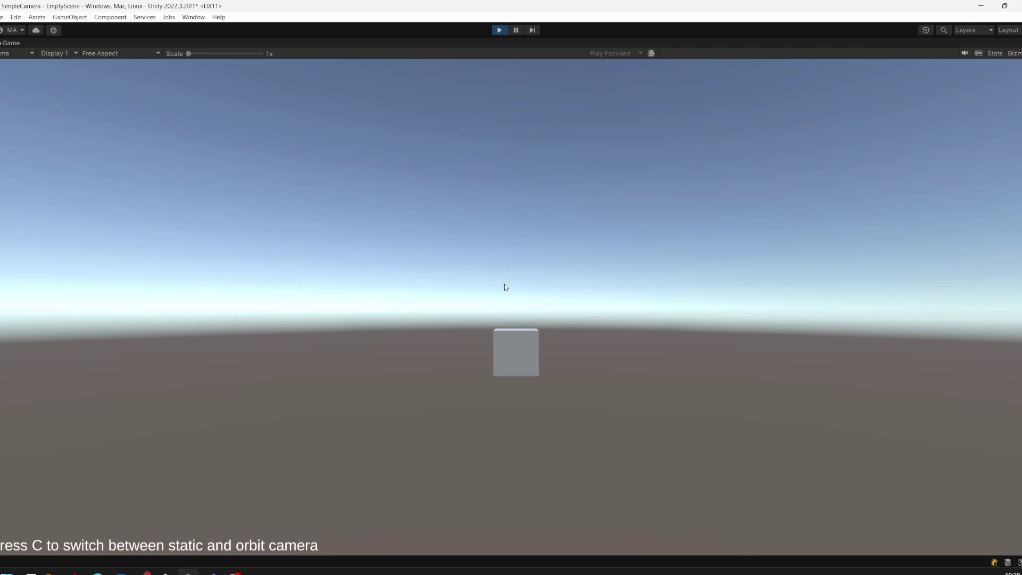
key(c)
key(c)
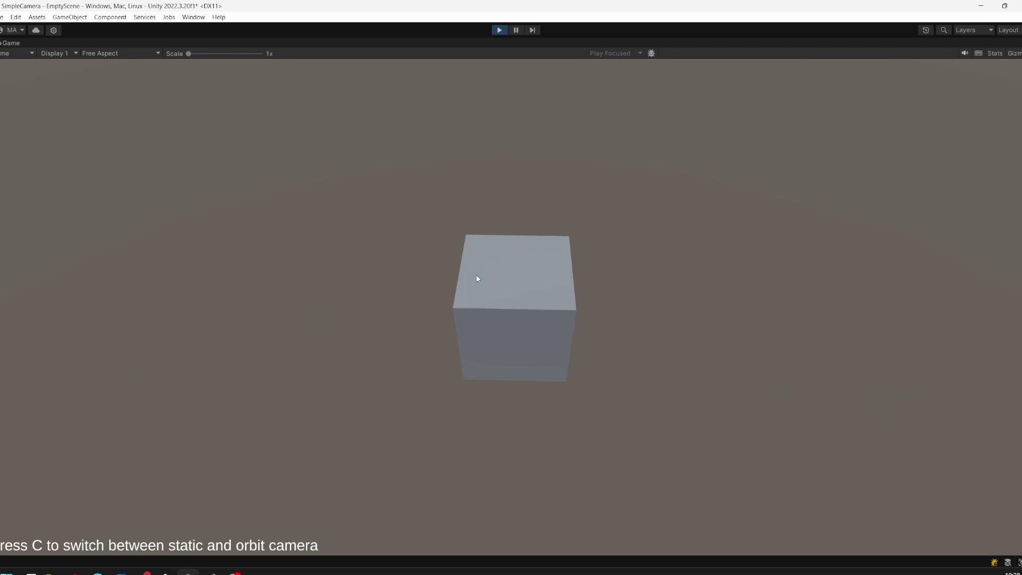
drag(477, 279, 515, 220)
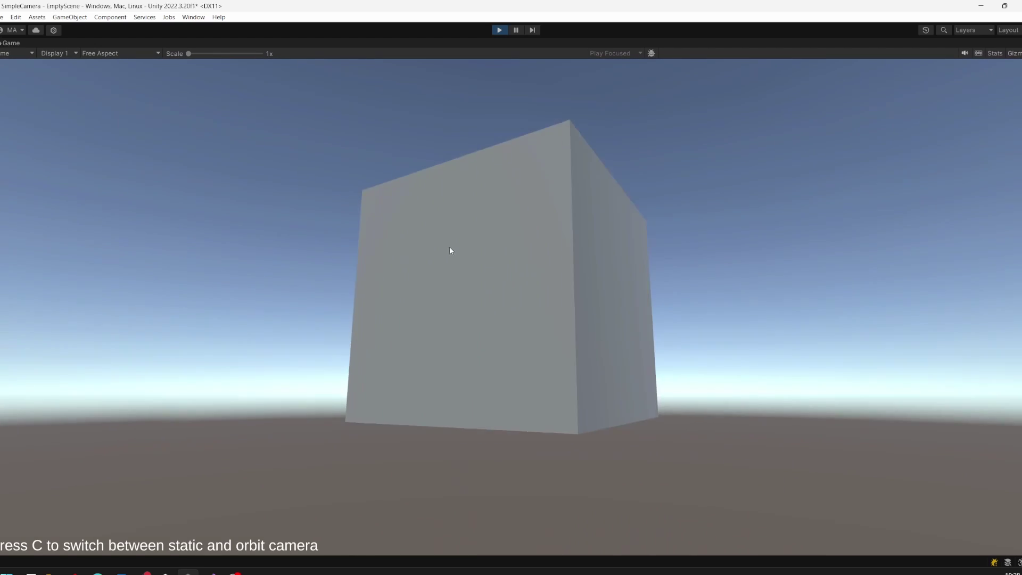